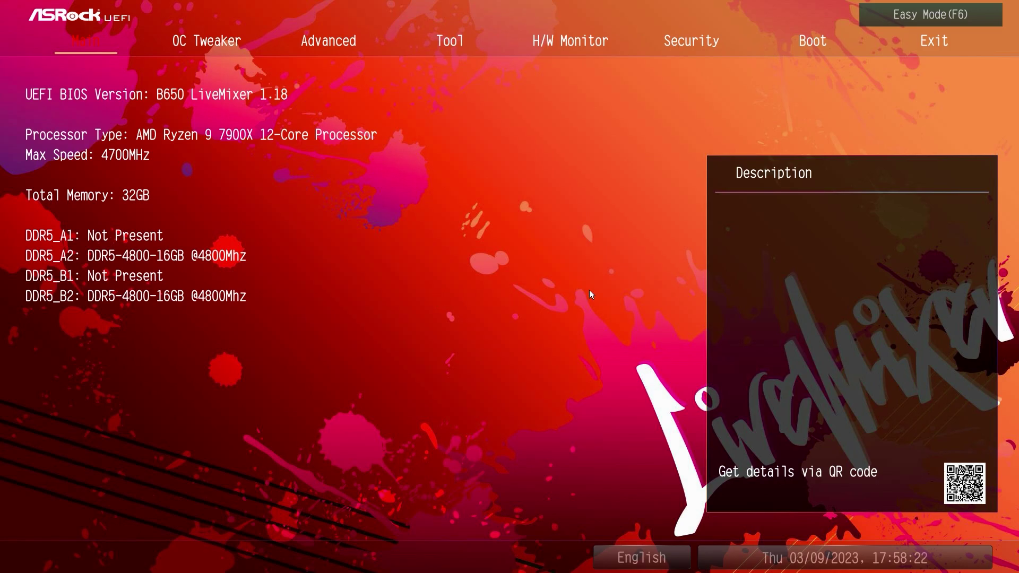
- Switch from Advanced Mode to the Easy Mode overview showing firmware 1.18 and Ryzen 9 7900X
click(893, 16)
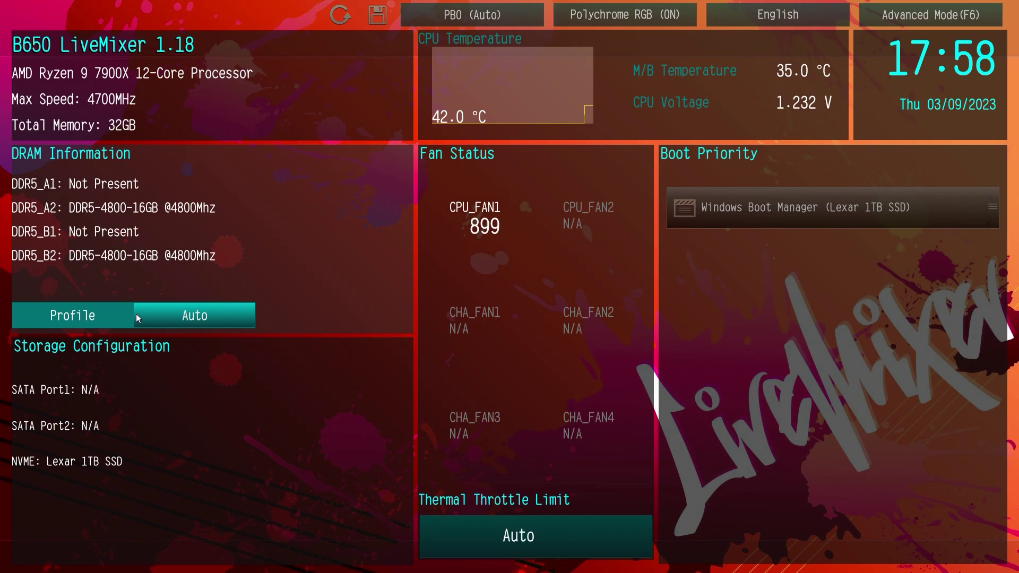
- Flip the DRAM Information memory profile between Auto and XMP on the Easy Mode dashboard
click(165, 322)
click(169, 320)
click(176, 320)
click(173, 323)
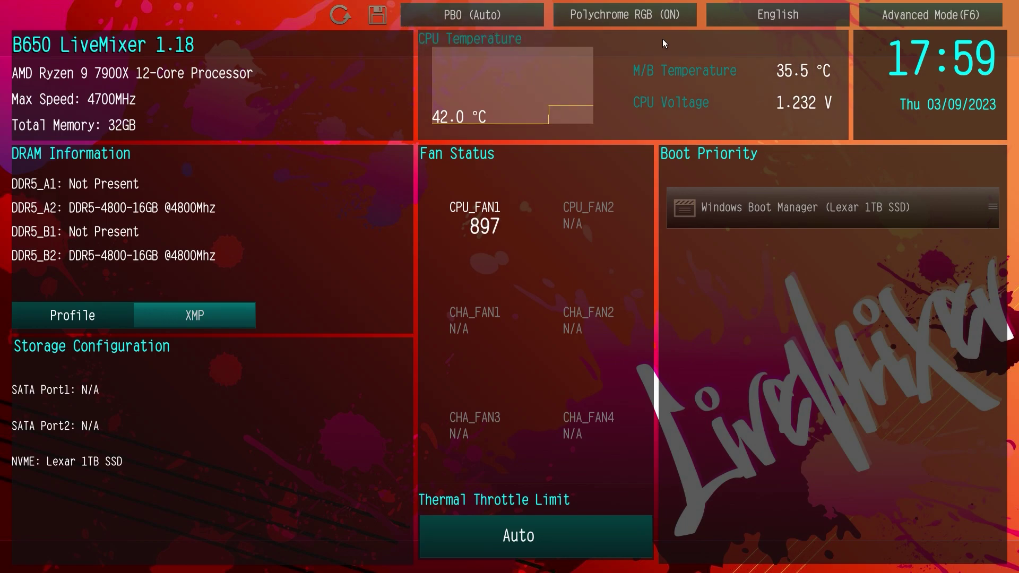
- Go back to Advanced Mode and view the OC Tweaker settings
click(922, 18)
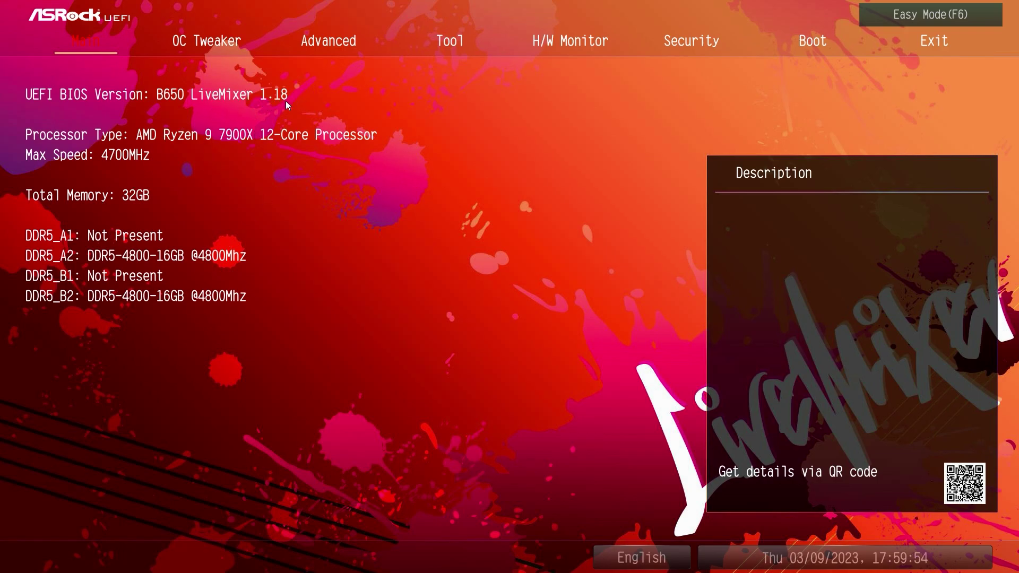
click(202, 46)
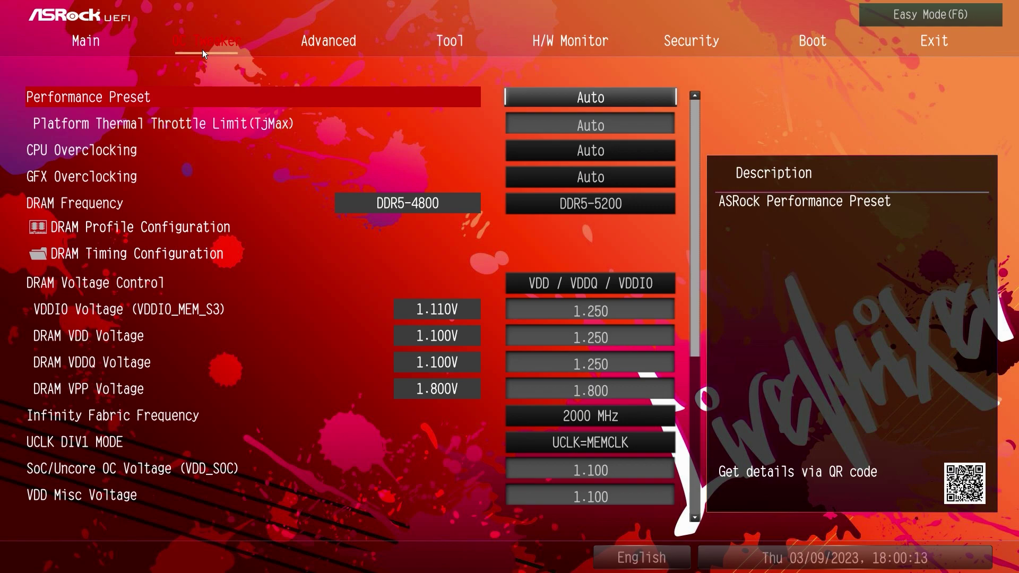
- Leave Performance Preset unchanged and set CPU Overclocking to Customize, exposing Core VID 1.250
key(Return)
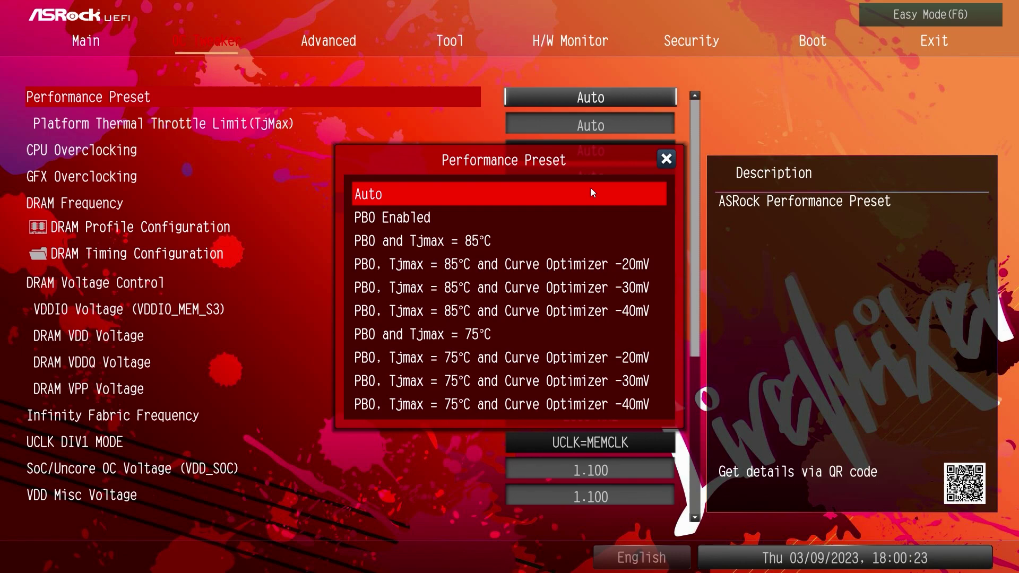
click(666, 160)
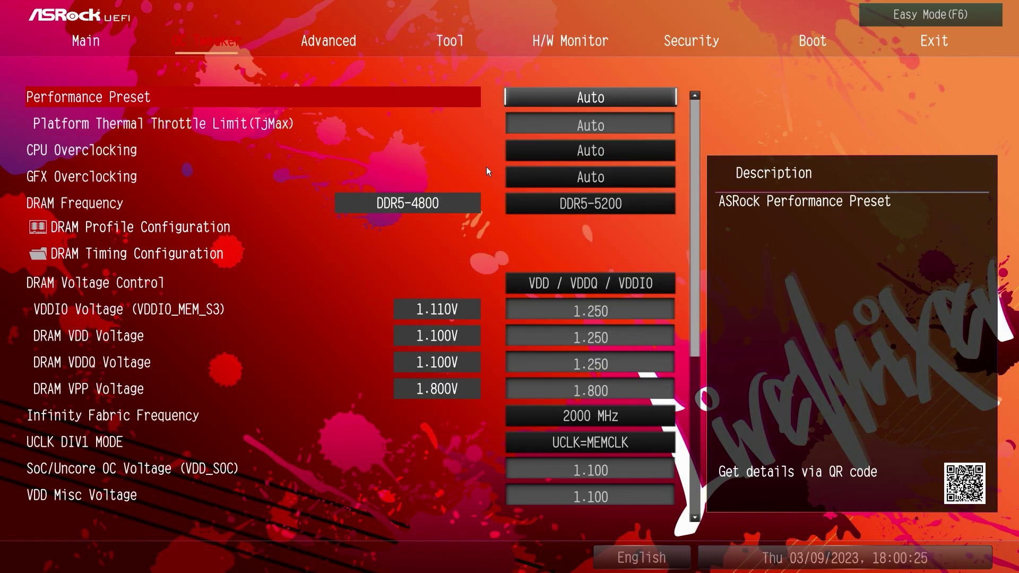
click(534, 153)
click(430, 311)
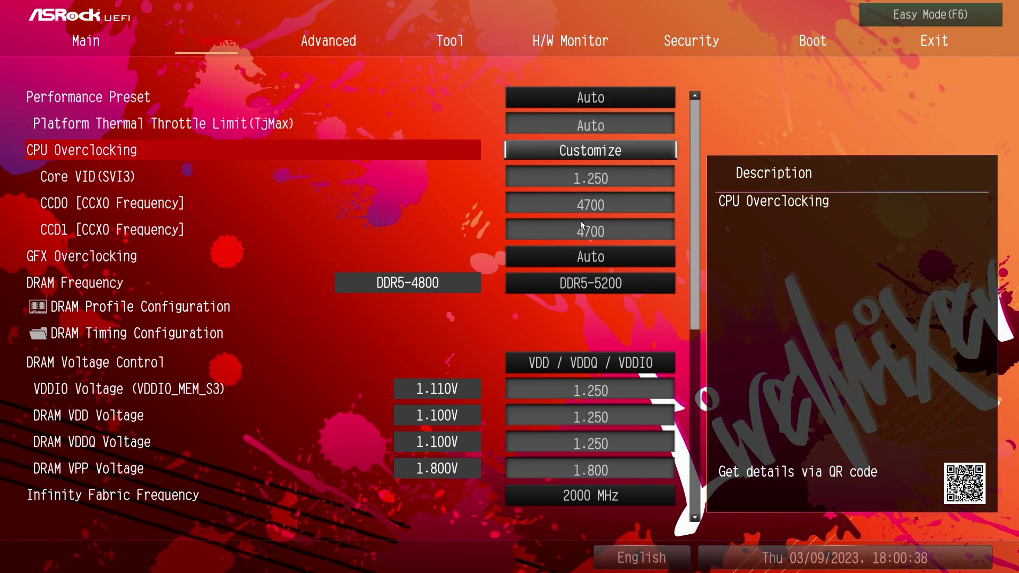
- Return CPU Overclocking to Auto, try GFX Overclocking on Customize, then restore it to Auto
click(578, 152)
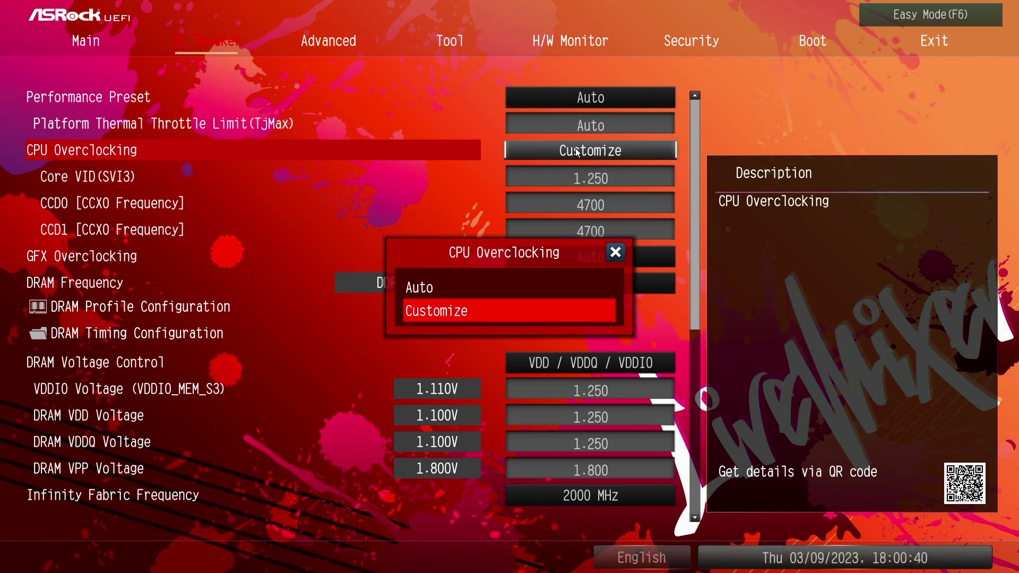
click(446, 282)
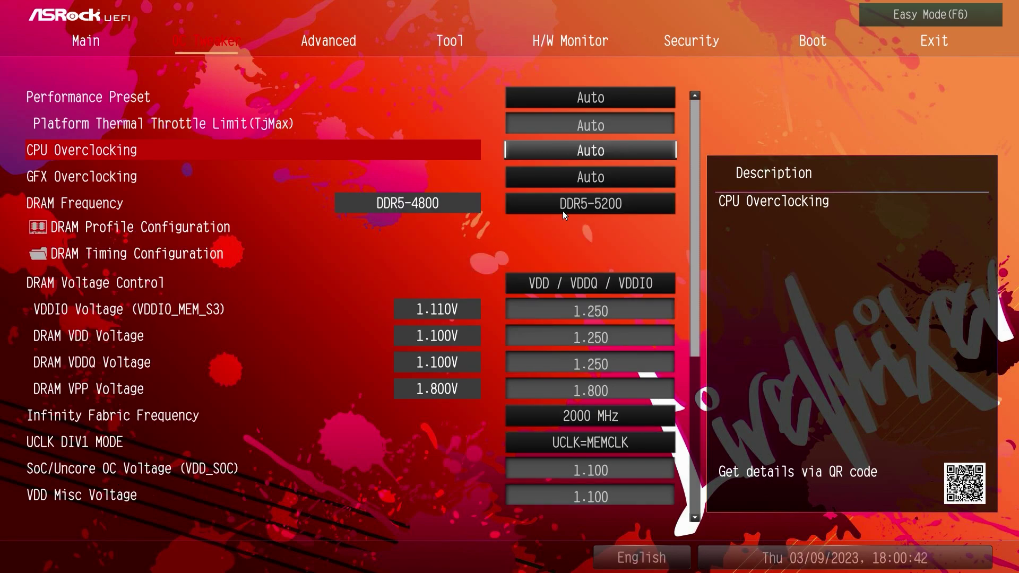
click(574, 178)
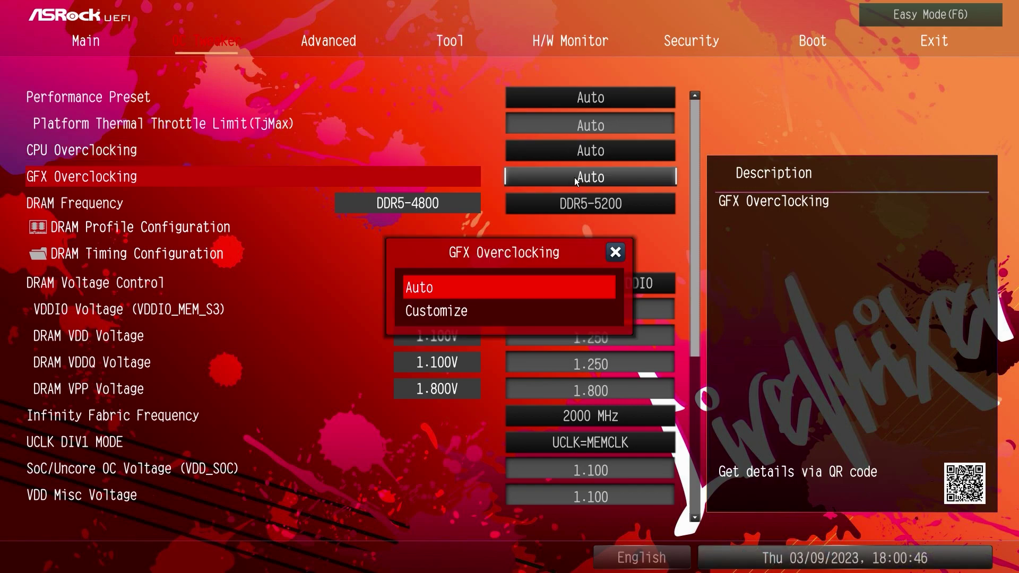
click(433, 311)
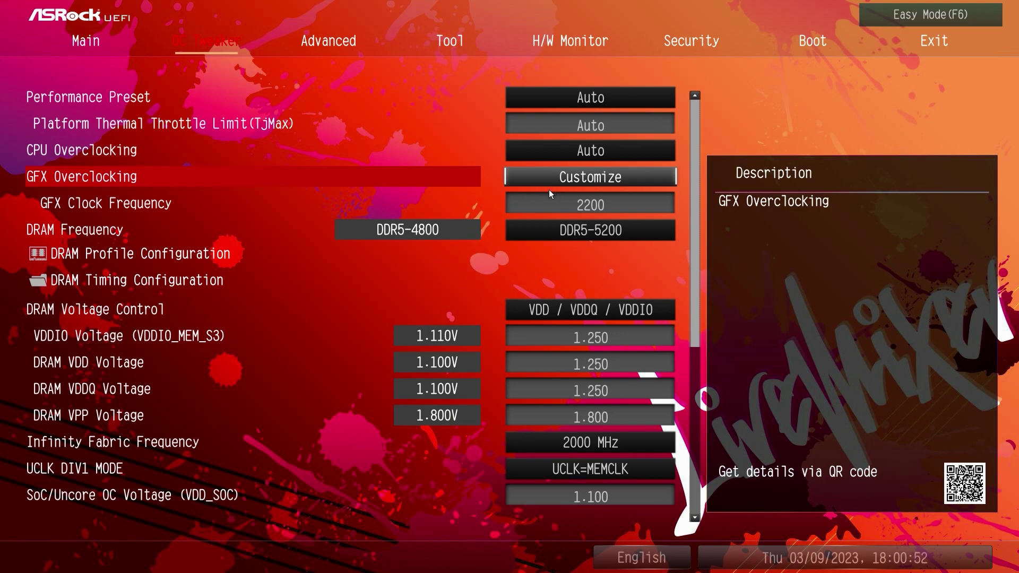
click(562, 181)
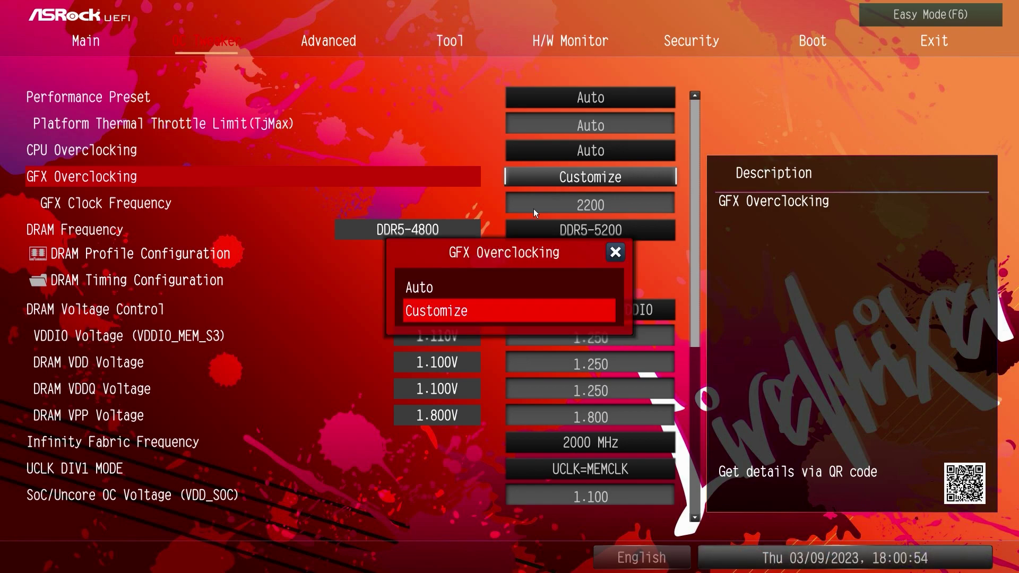
click(448, 288)
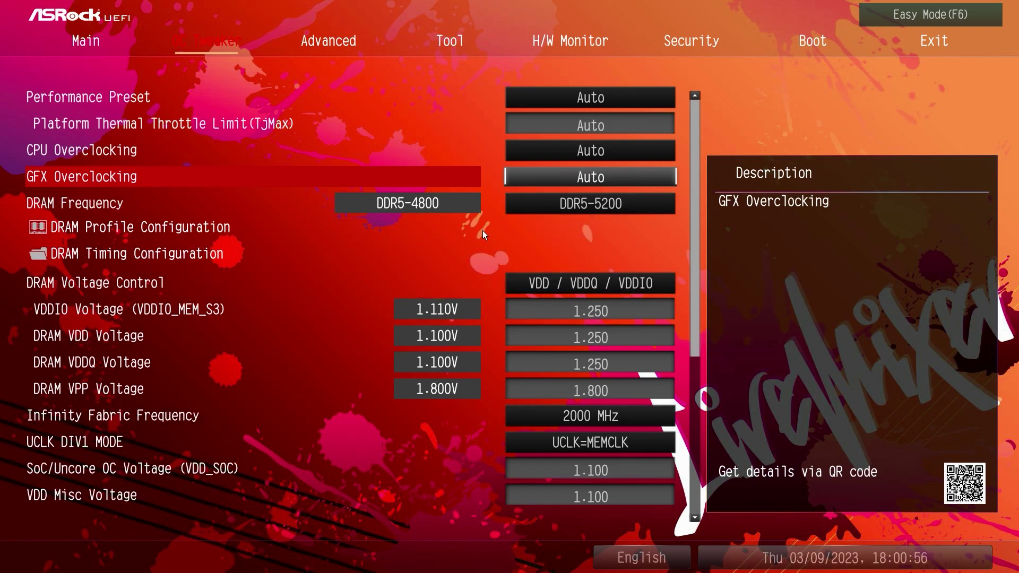
click(545, 206)
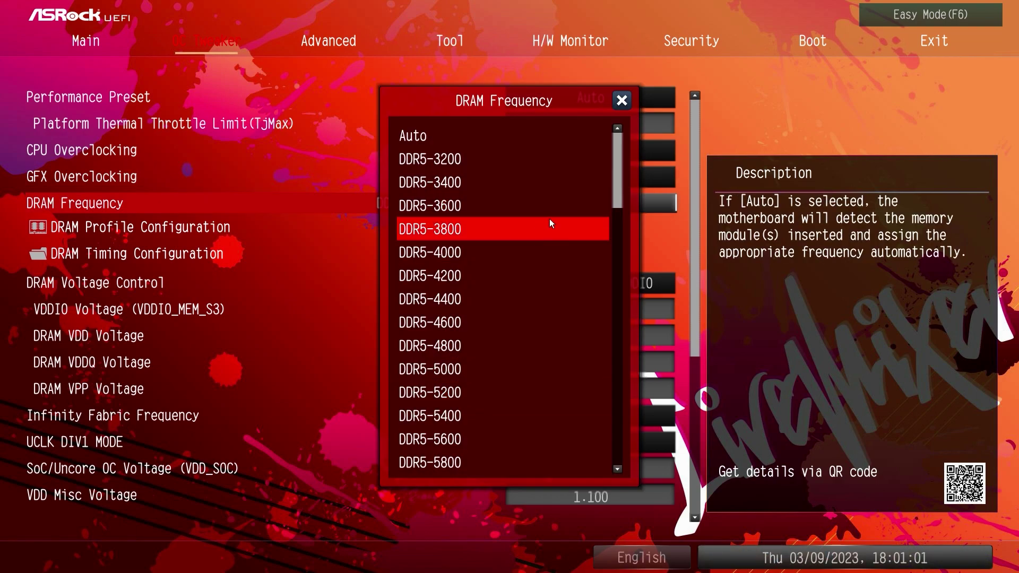
key(Escape)
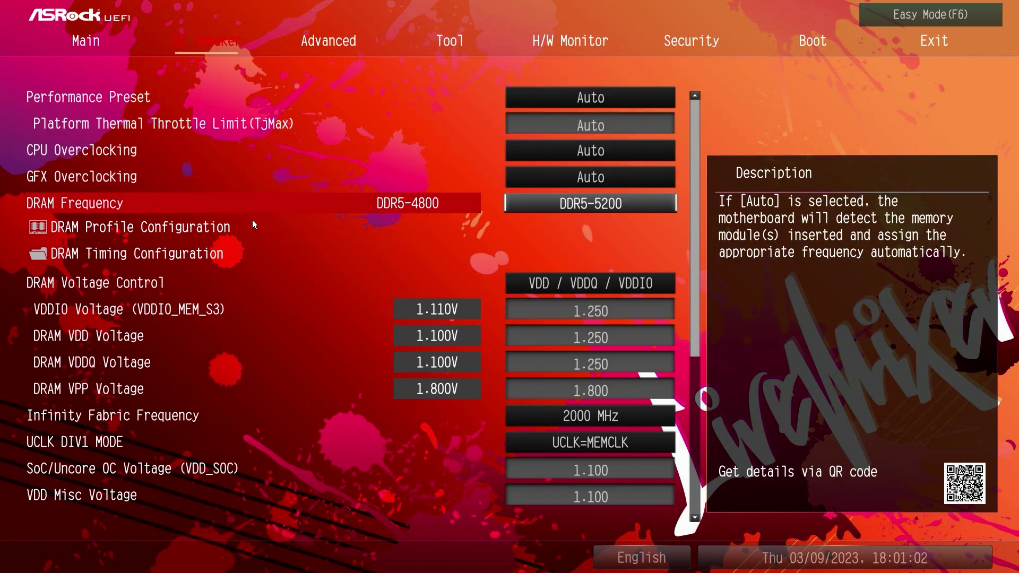
click(154, 227)
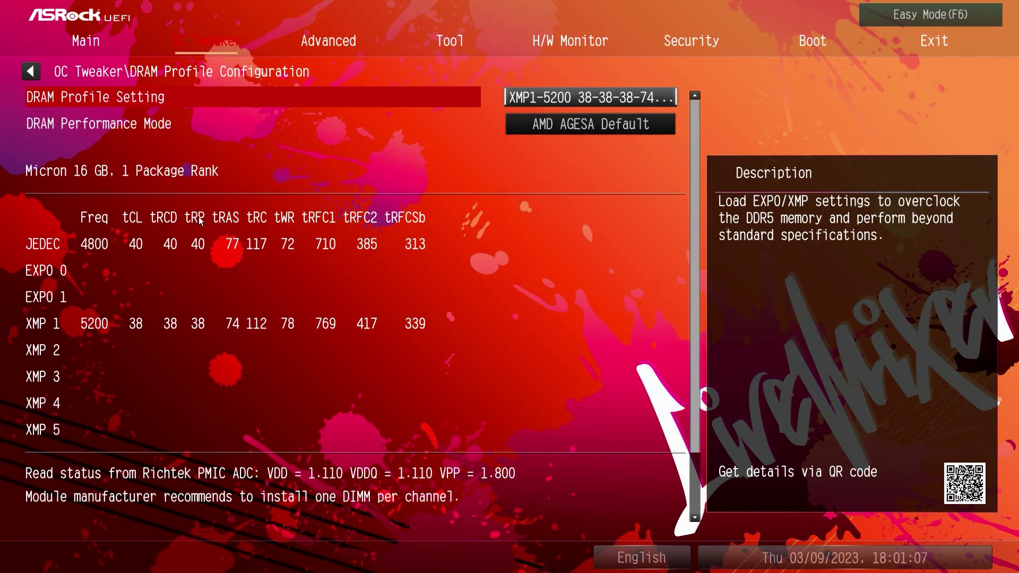
click(578, 99)
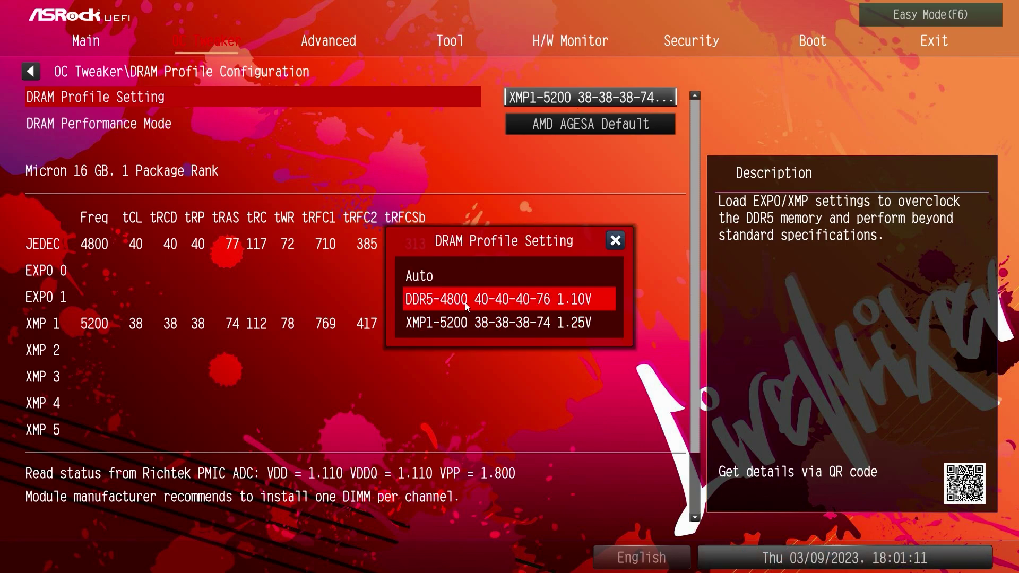
click(442, 324)
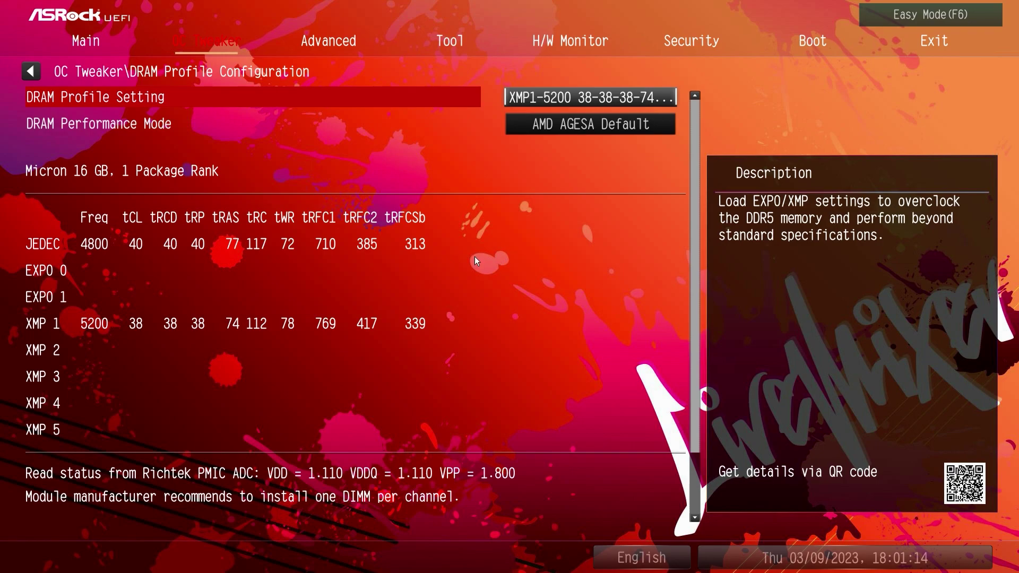
key(Escape)
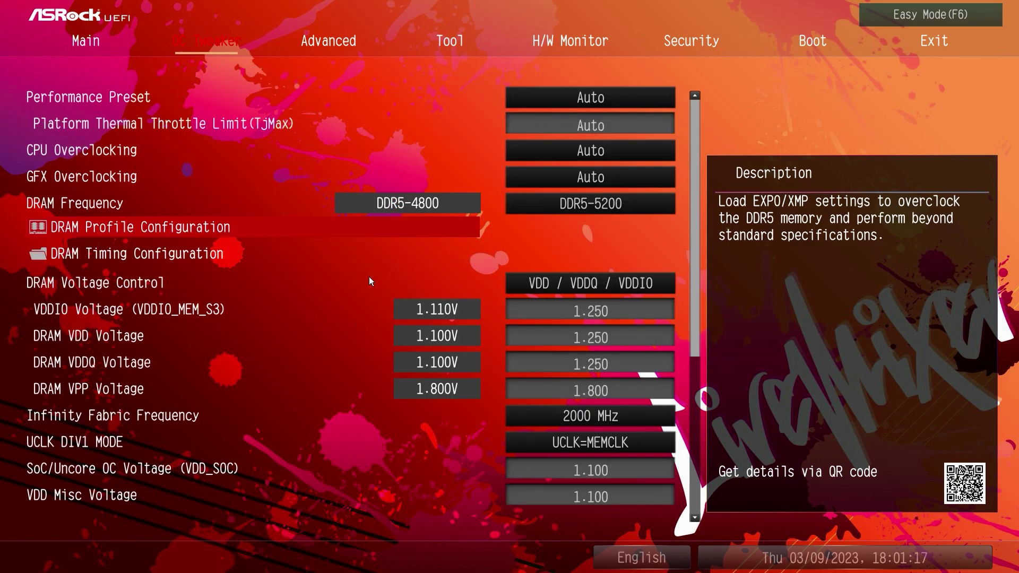
click(160, 258)
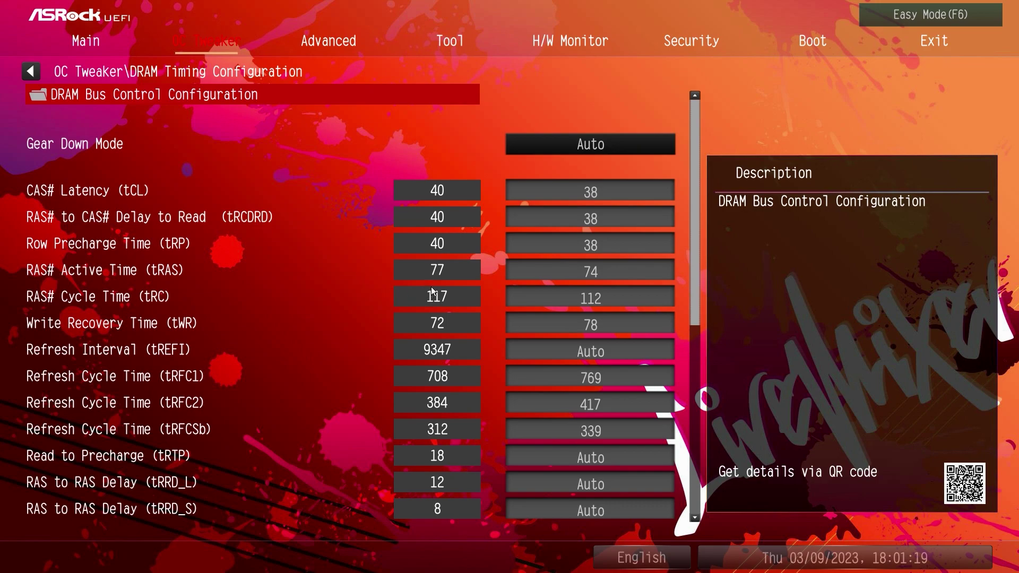
click(664, 245)
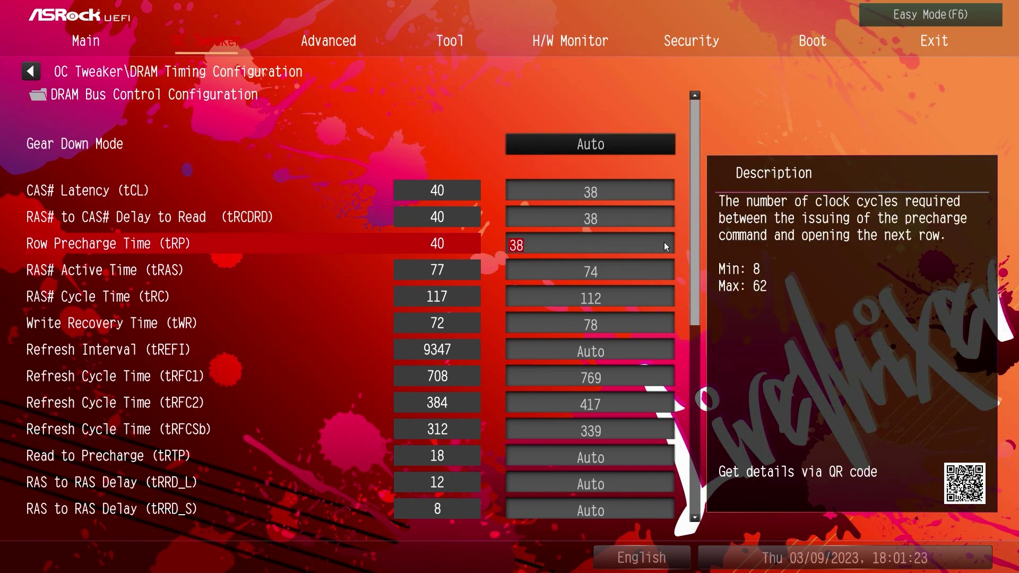
scroll(664, 514, down, 11)
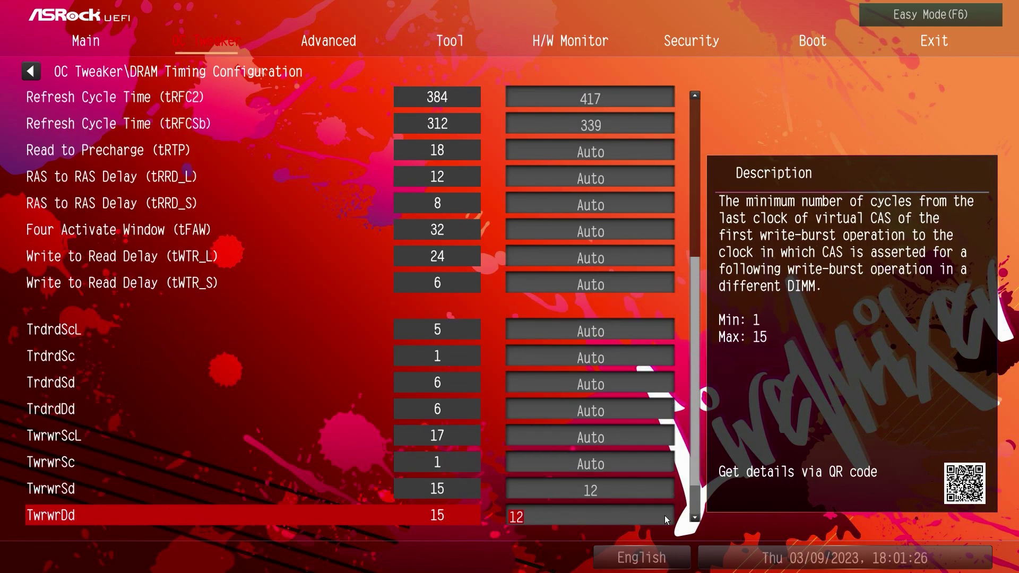
key(Escape)
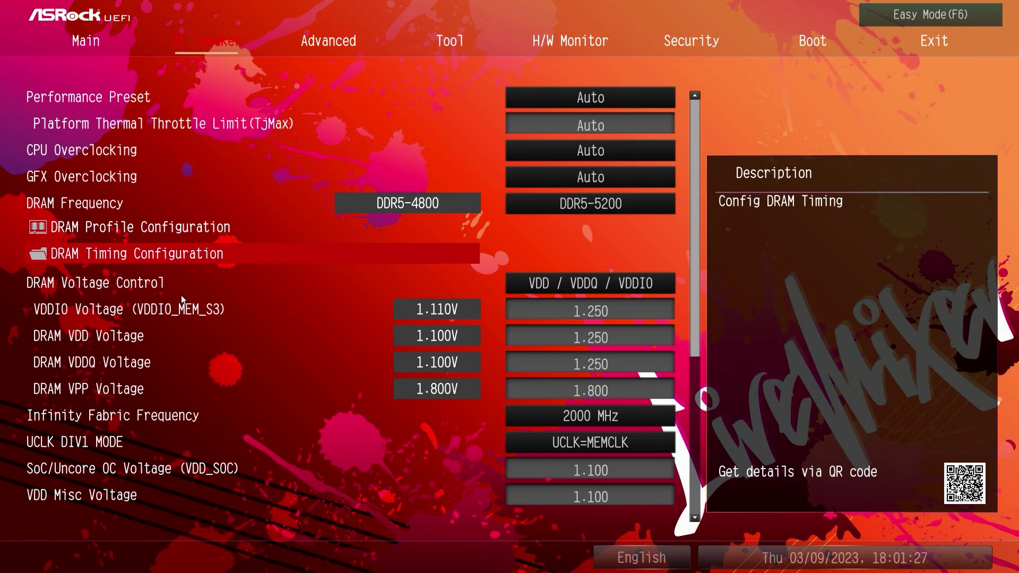
- Select the SoC/Uncore OC Voltage value and scroll further down the OC Tweaker list
click(665, 468)
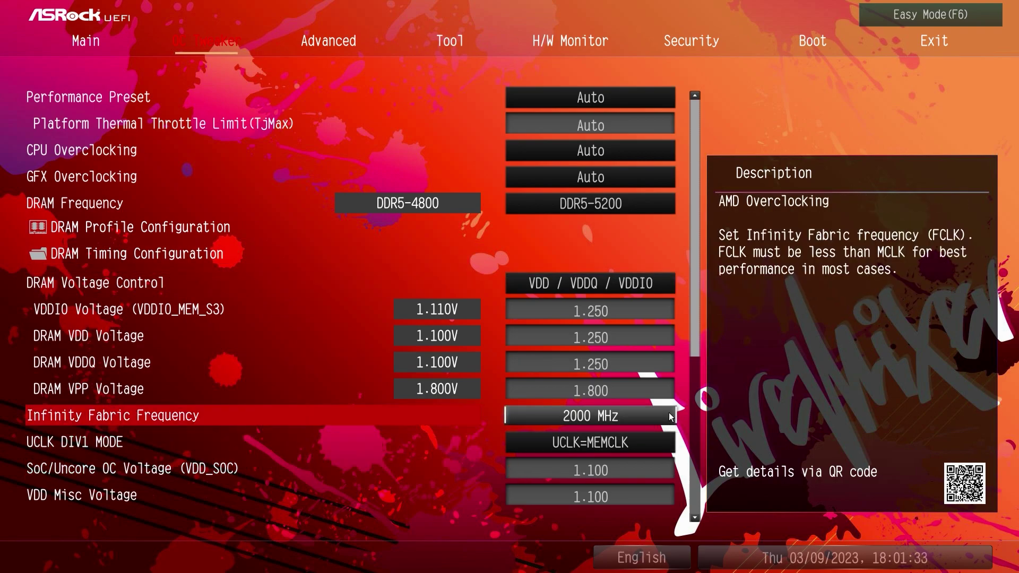
scroll(650, 494, down, 3)
scroll(245, 496, down, 5)
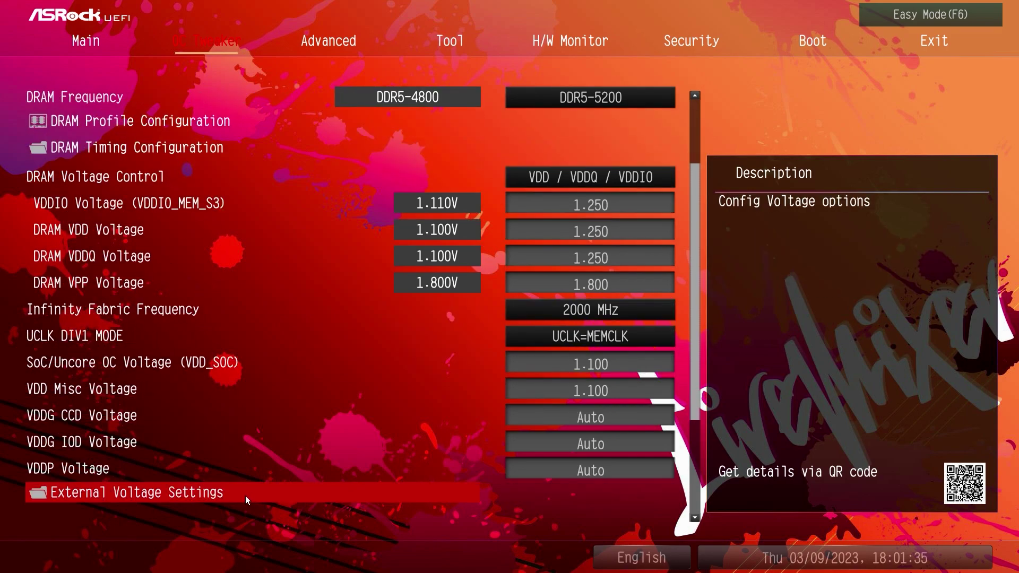
- Look at External Voltage Settings, come back, and scroll up to Performance Preset
click(140, 387)
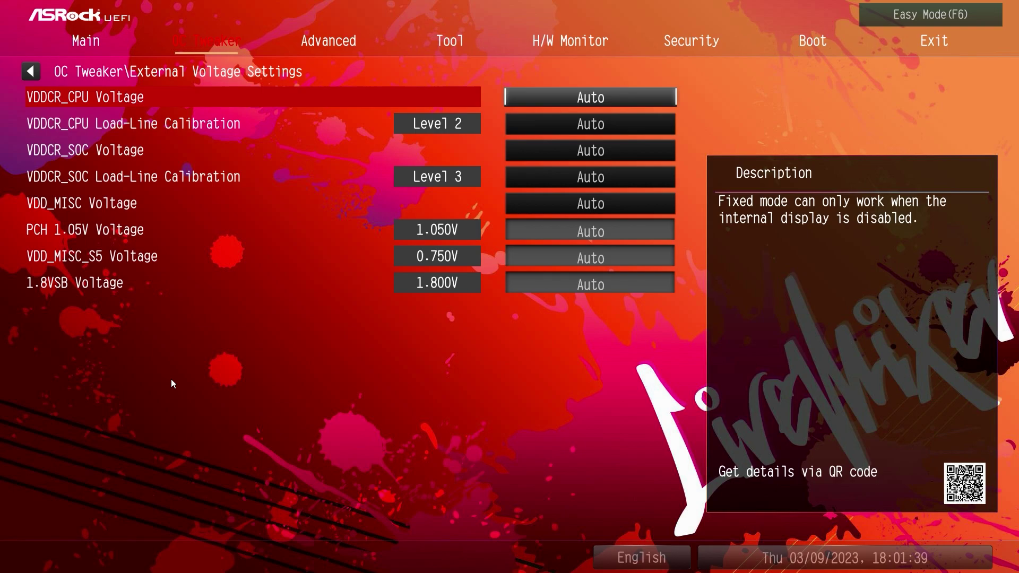
key(Escape)
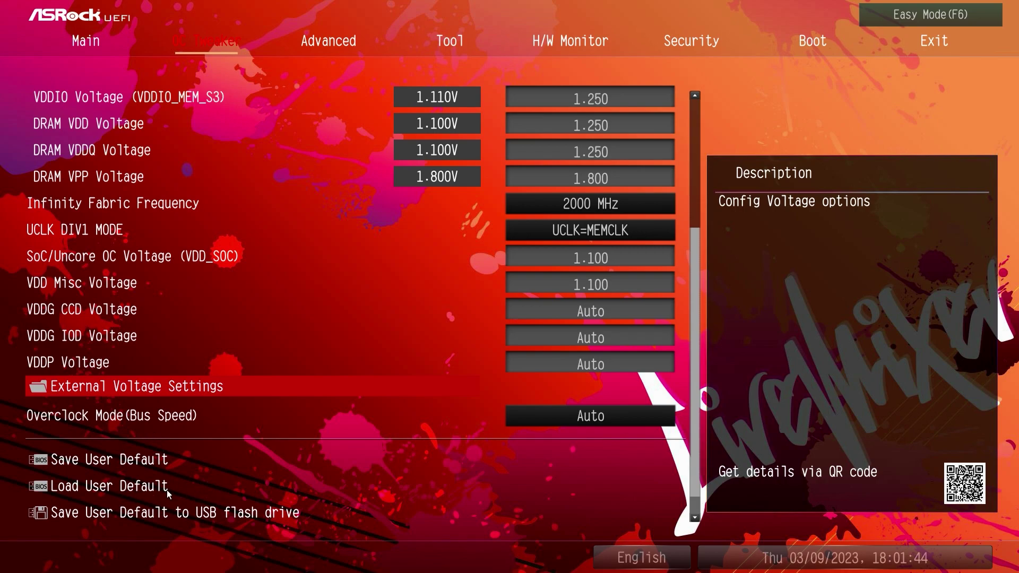
key(Down)
key(Down)
key(Down)
key(Down)
key(Down)
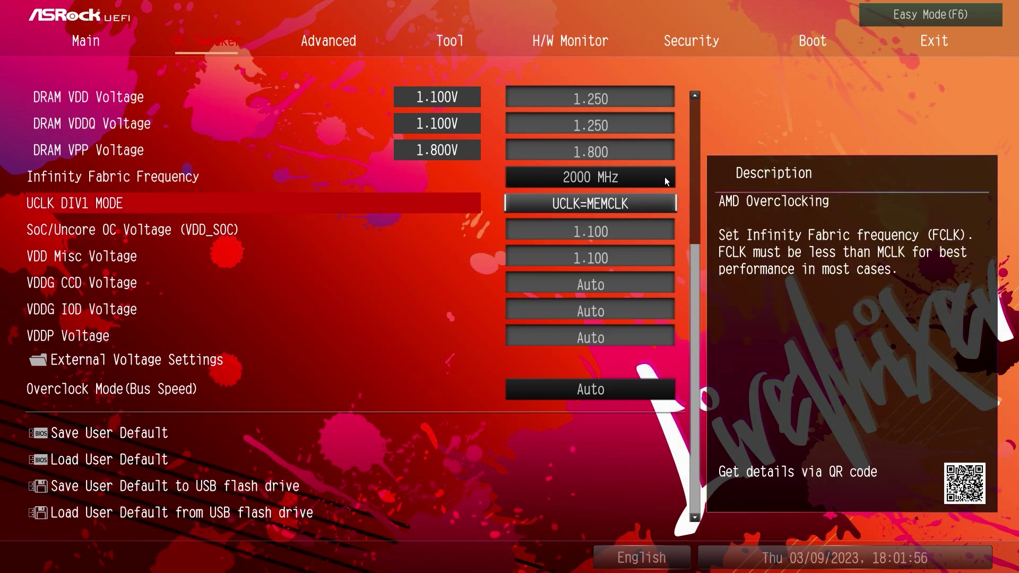
scroll(667, 98, up, 7)
scroll(666, 97, up, 2)
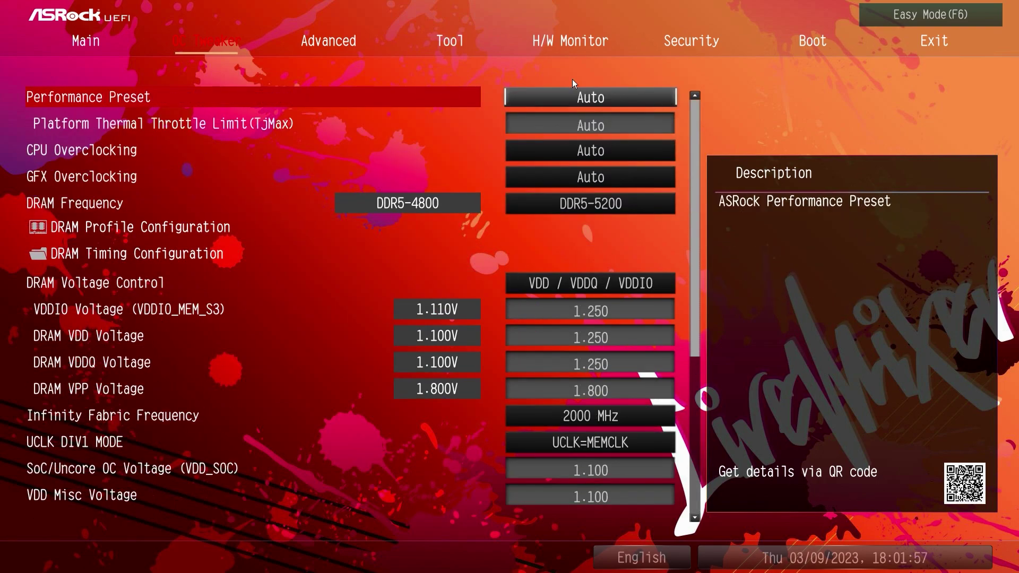
- Open Advanced's CPU Configuration page showing SVM Enabled, SMT Mode Auto and AVX512 Enabled
click(304, 47)
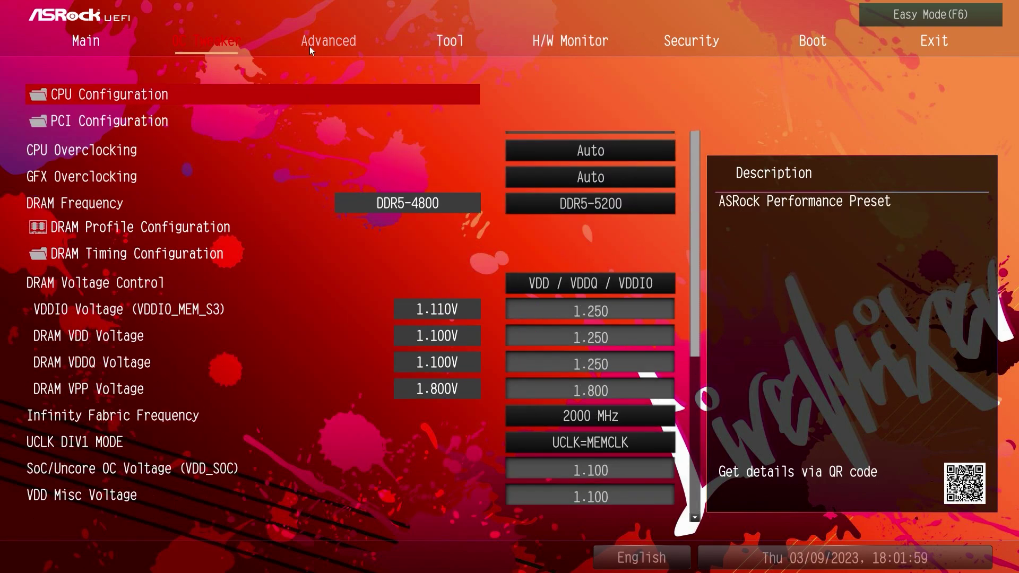
click(93, 95)
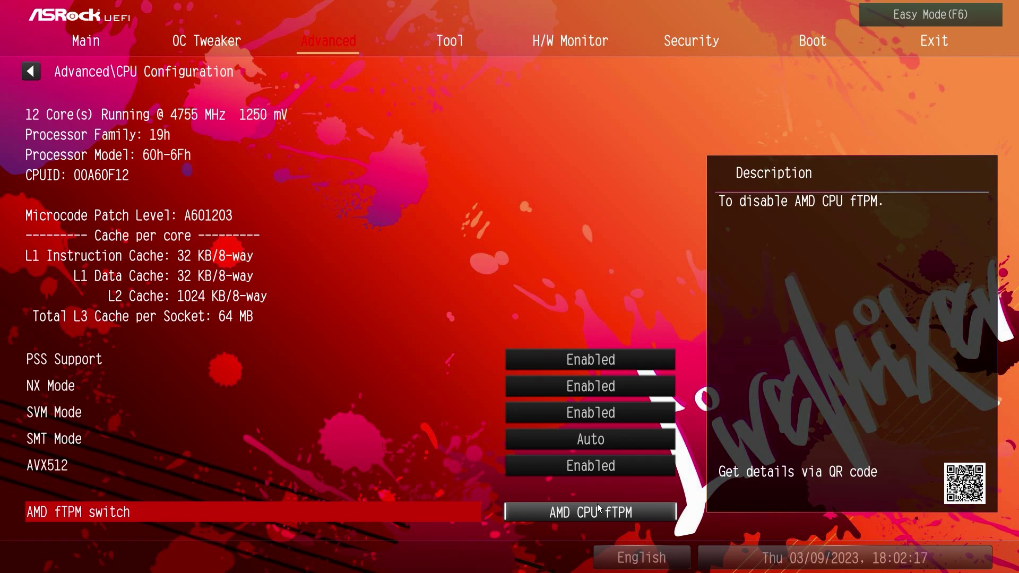
- Check Re-Size BAR Support in PCI Configuration, then move to Onboard Devices Configuration
key(Escape)
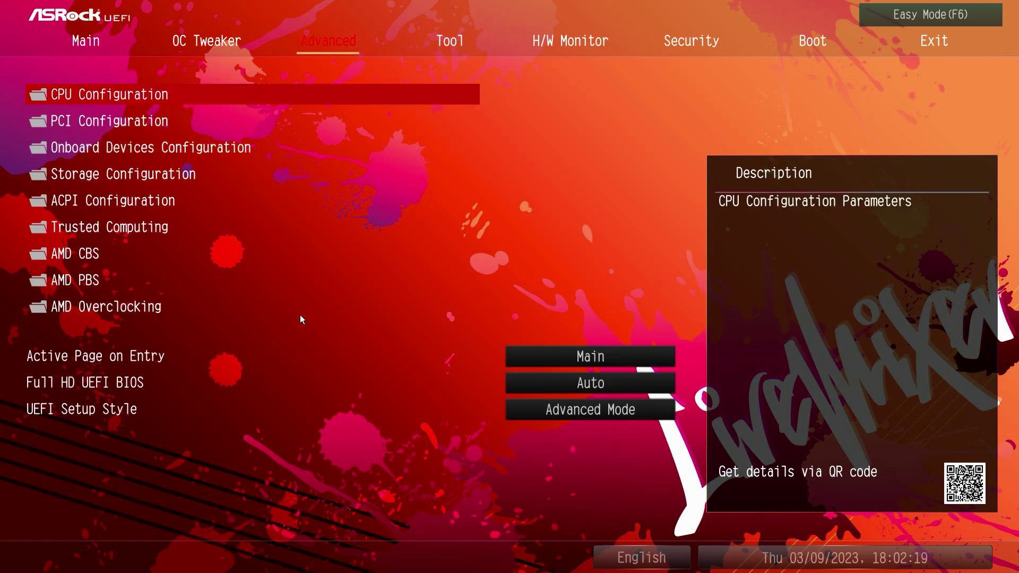
key(Down)
key(Return)
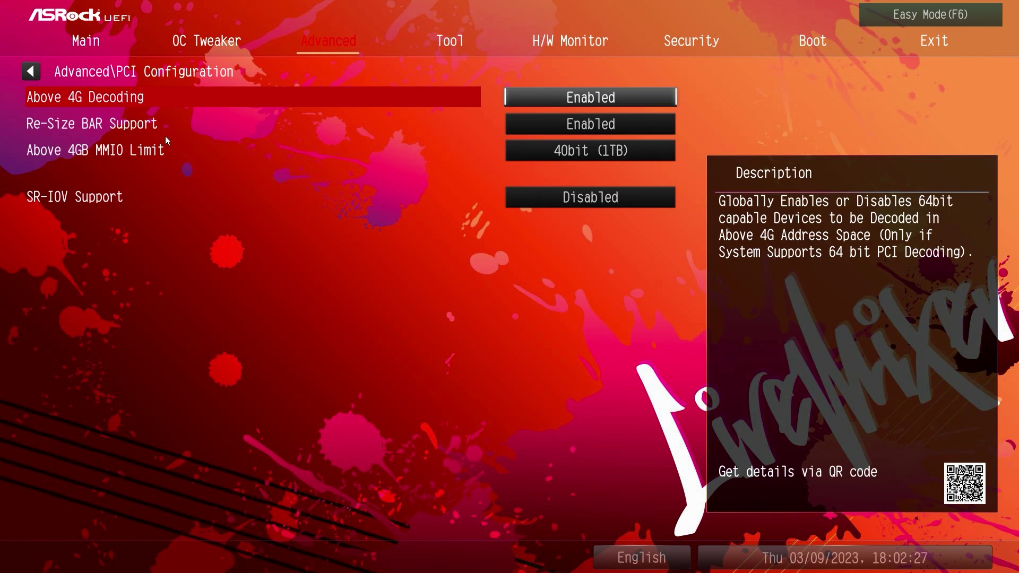
key(Down)
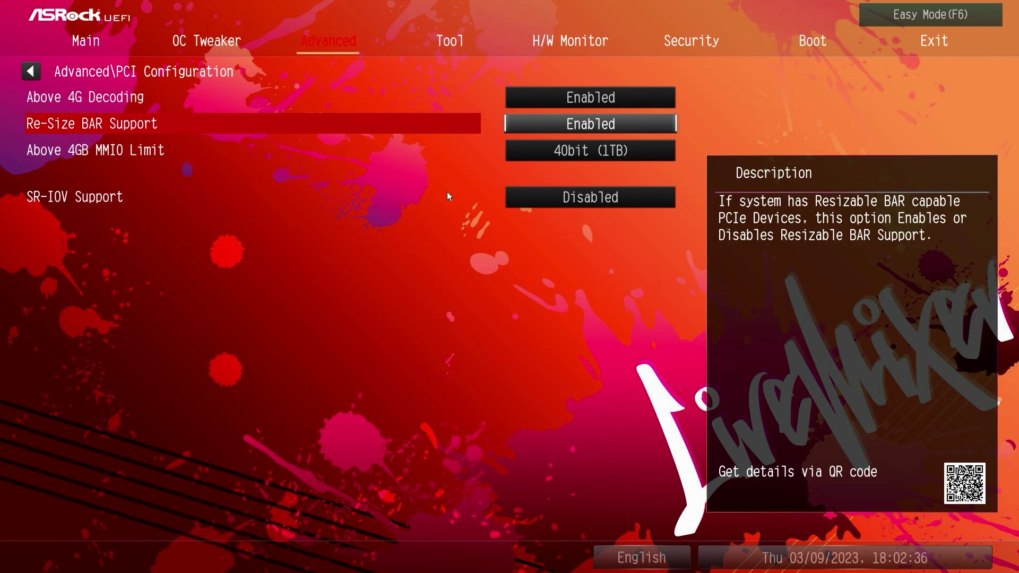
key(Escape)
click(165, 147)
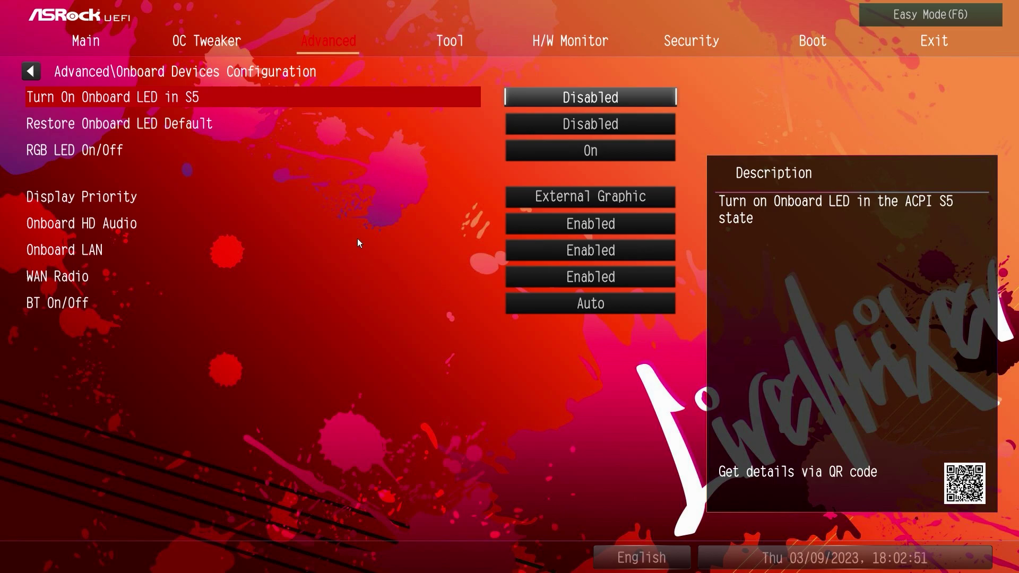
- Look over Storage Configuration and the NVMe drive information
key(Escape)
click(145, 179)
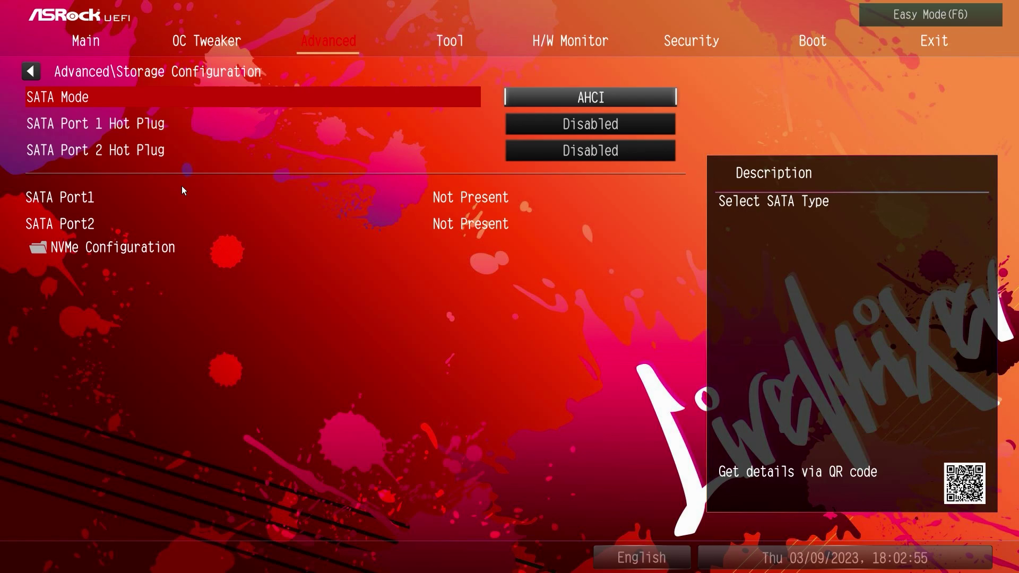
click(90, 248)
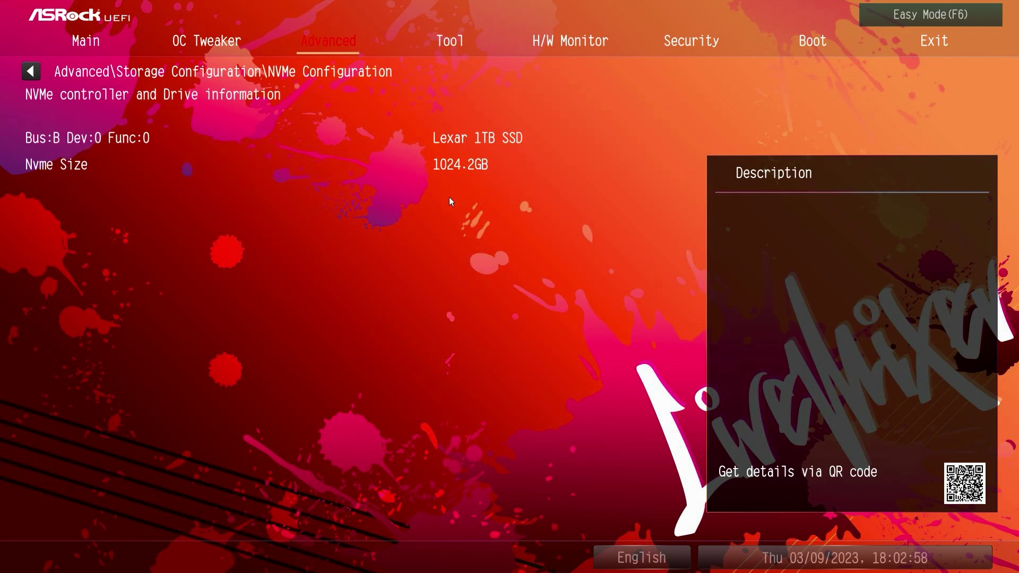
key(Escape)
key(Escape)
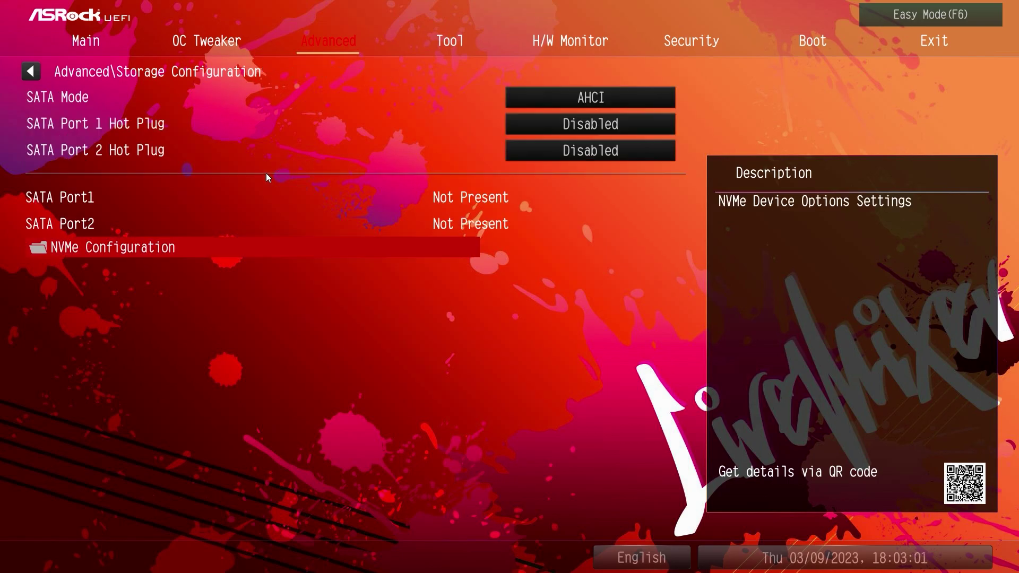
- Check the ACPI and Trusted Computing TPM settings, then go to the AMD CBS page
click(123, 201)
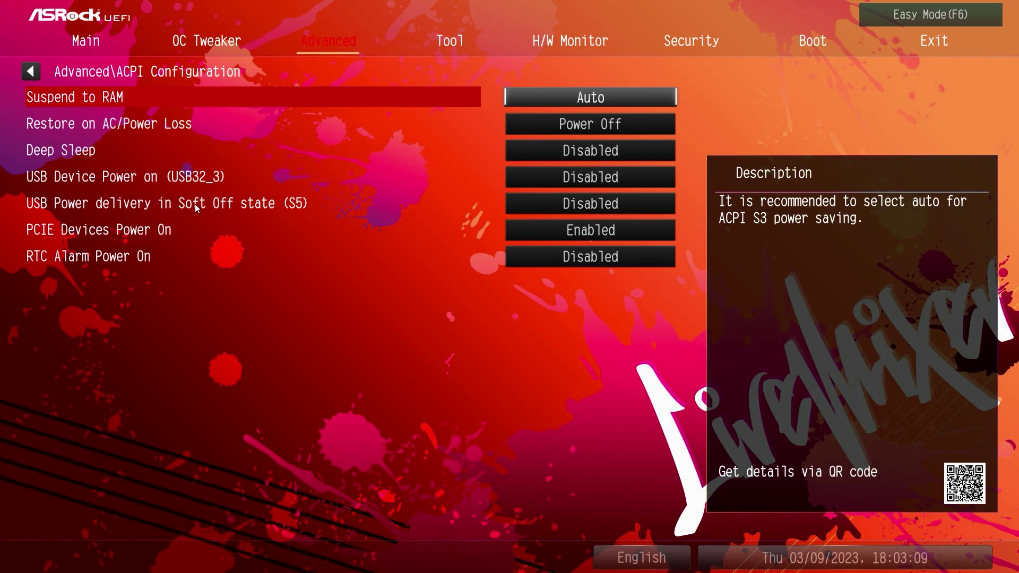
key(Escape)
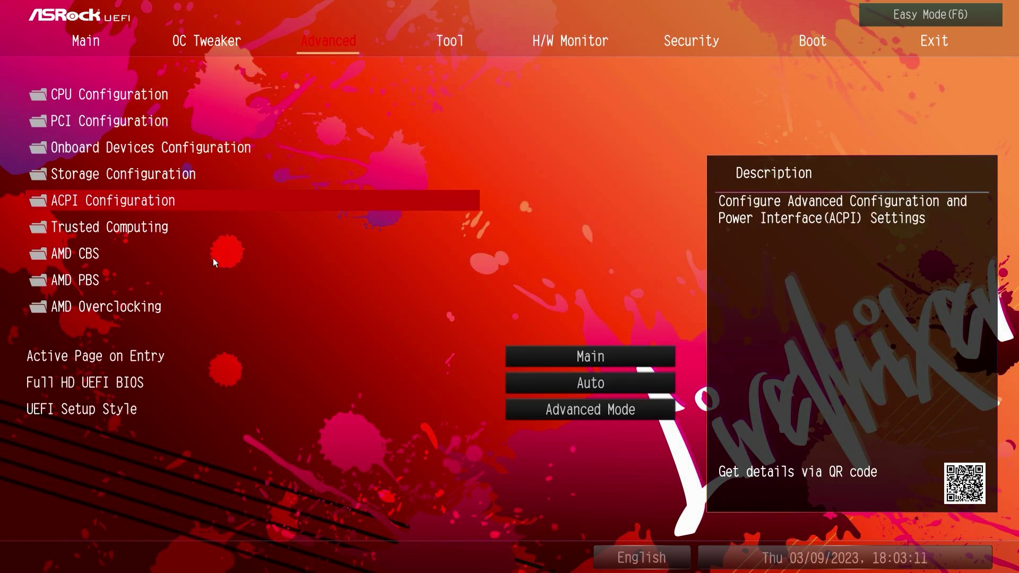
click(112, 229)
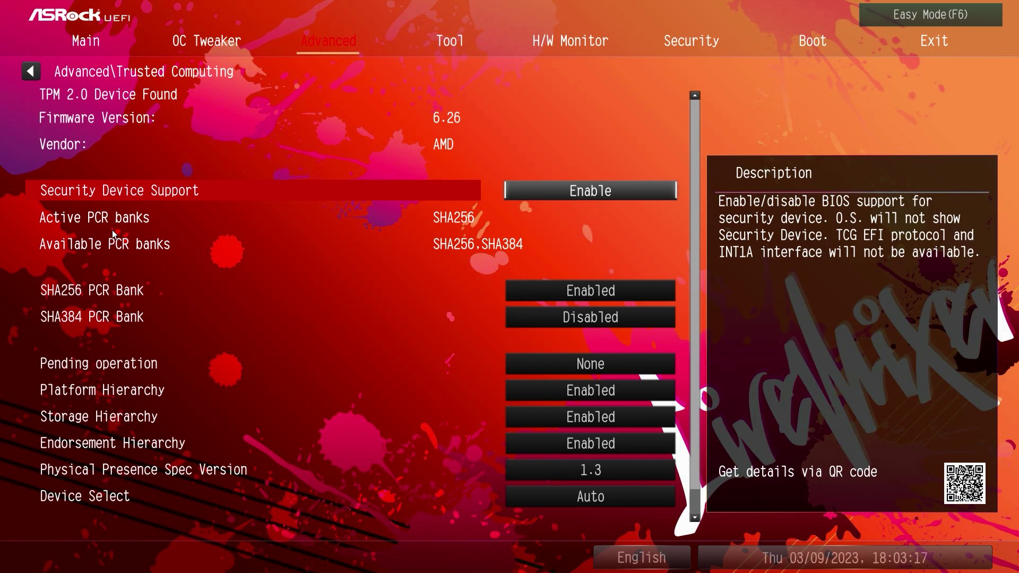
key(Escape)
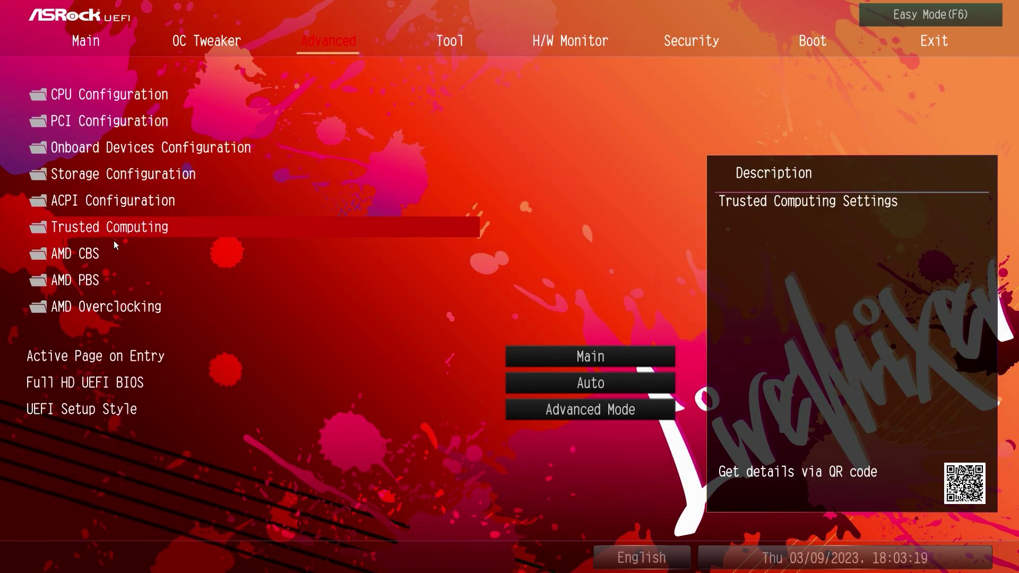
click(80, 255)
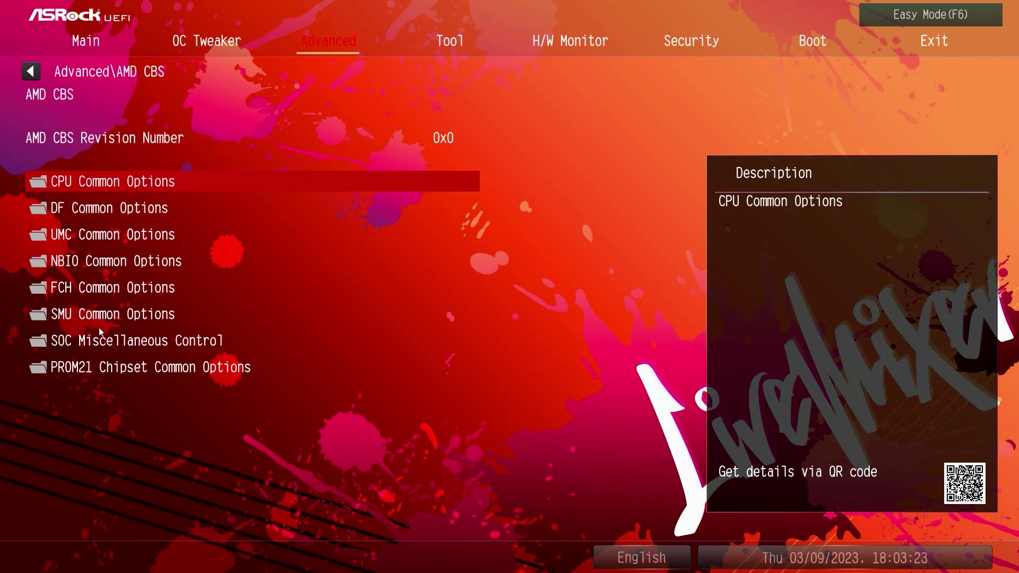
- Browse AMD CBS CPU Common Options, including Thread Enablement, then back out to Advanced
click(98, 185)
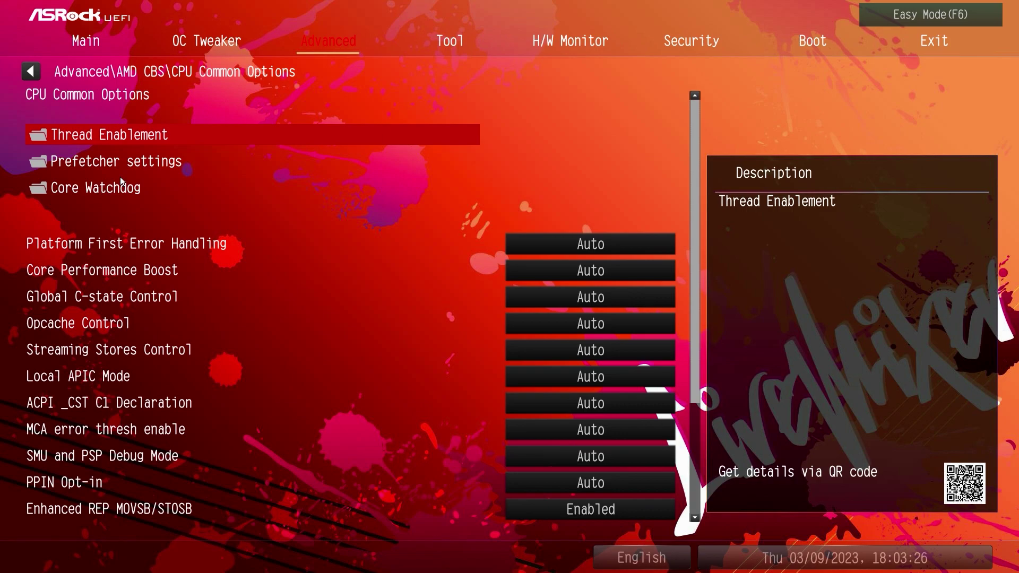
click(114, 135)
key(Escape)
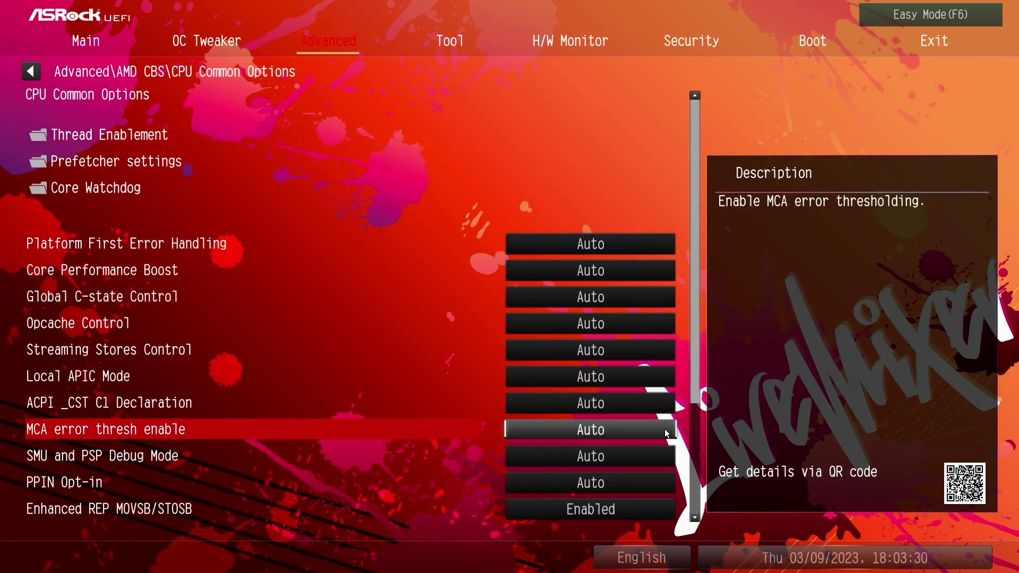
scroll(666, 510, down, 7)
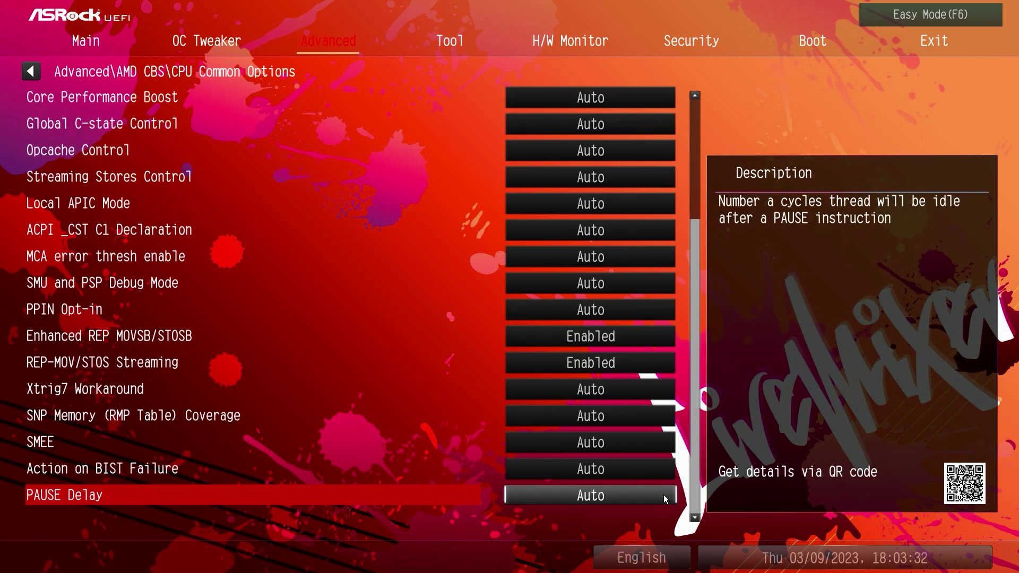
scroll(249, 97, up, 5)
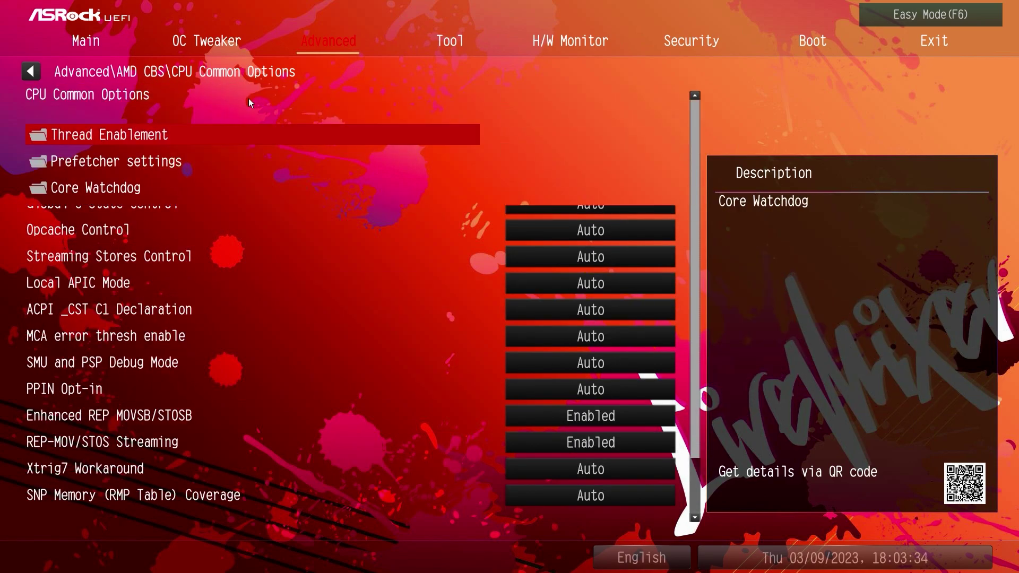
scroll(251, 141, up, 3)
key(Escape)
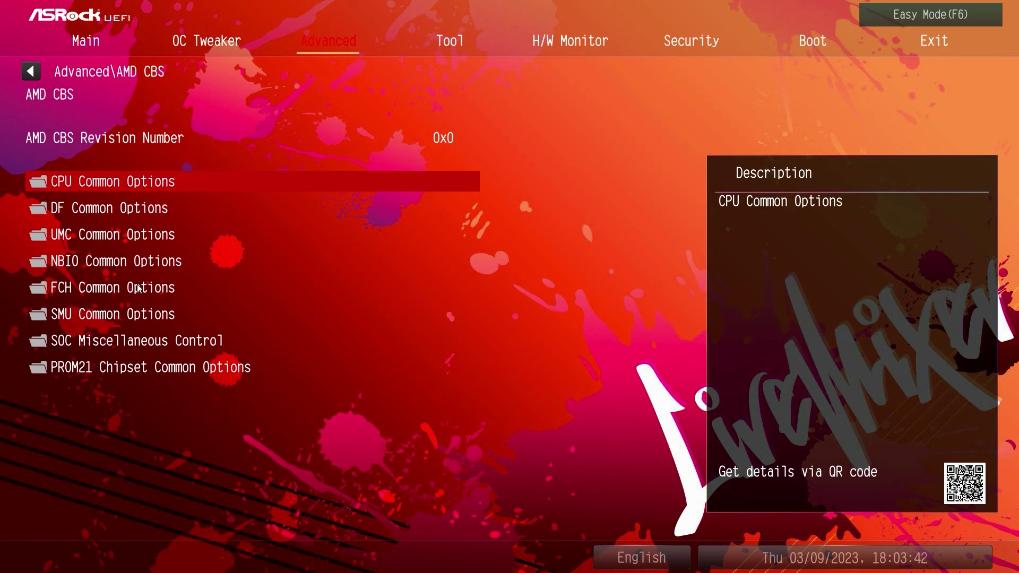
key(Escape)
- Under AMD PBS, view the AMD firmware versions, then open the Common Platform Module settings
click(84, 283)
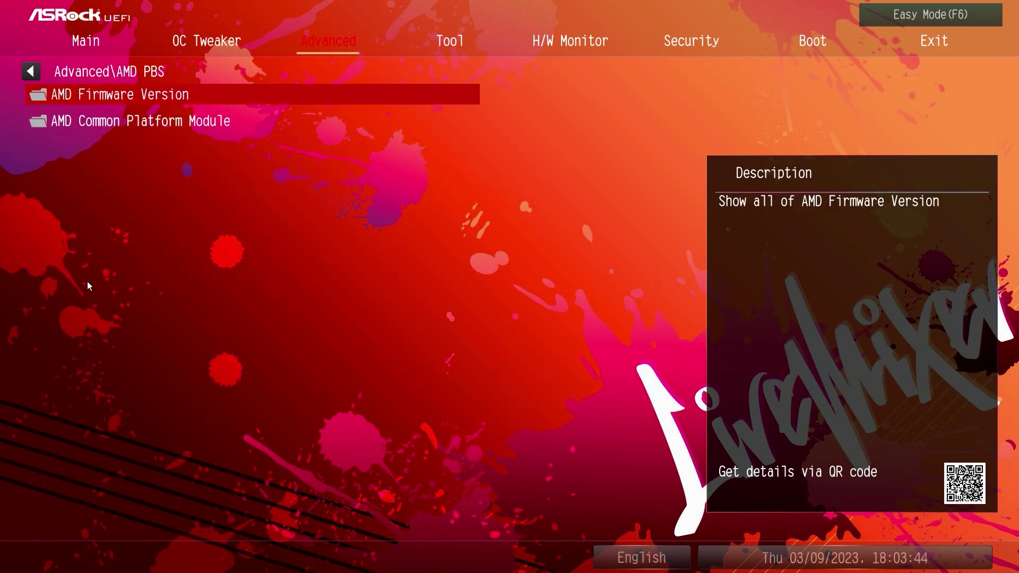
click(106, 98)
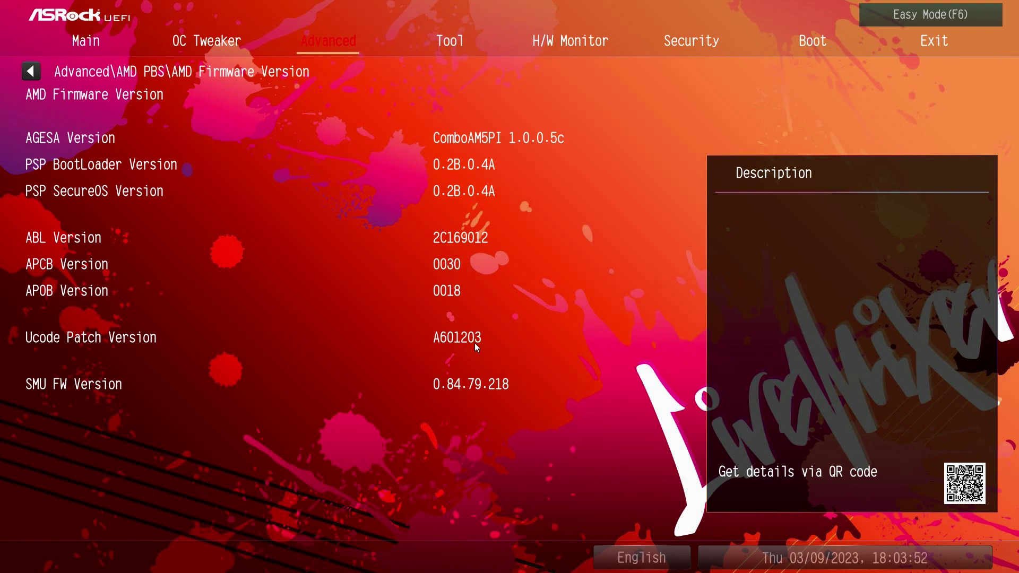
key(Escape)
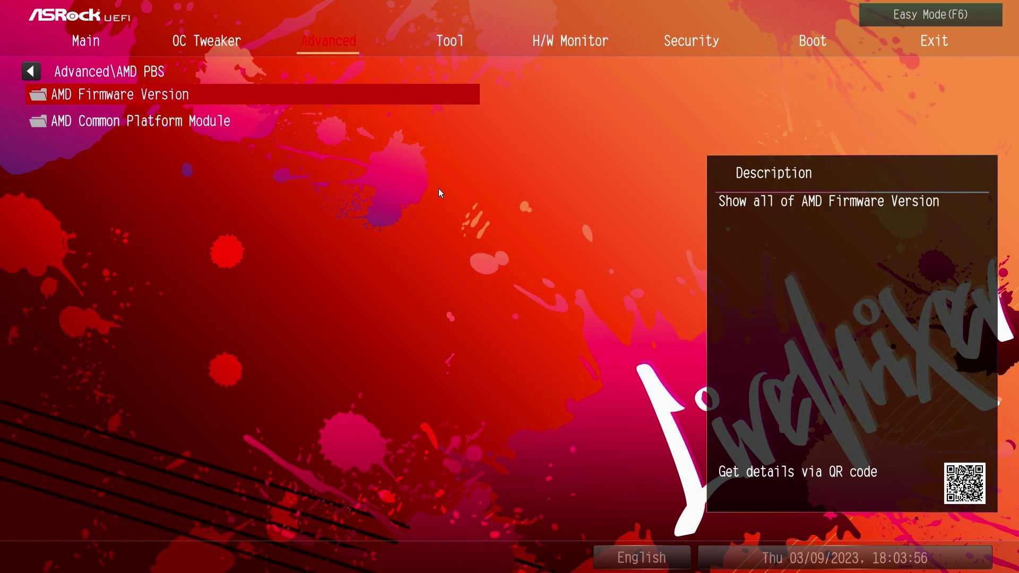
click(220, 128)
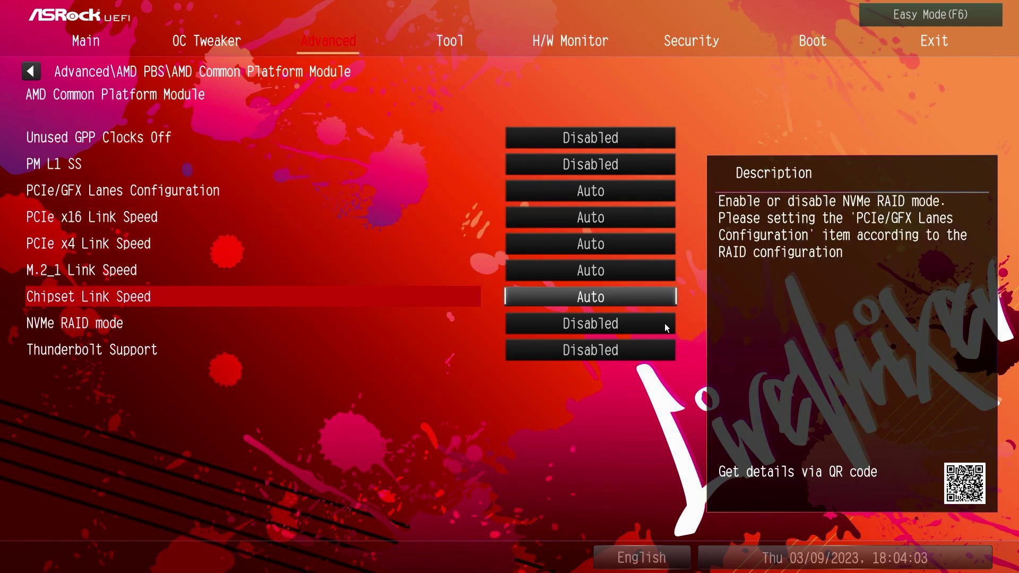
- Accept the AMD Overclocking warning, review its submenus, then go back to the Advanced list
key(Escape)
key(Escape)
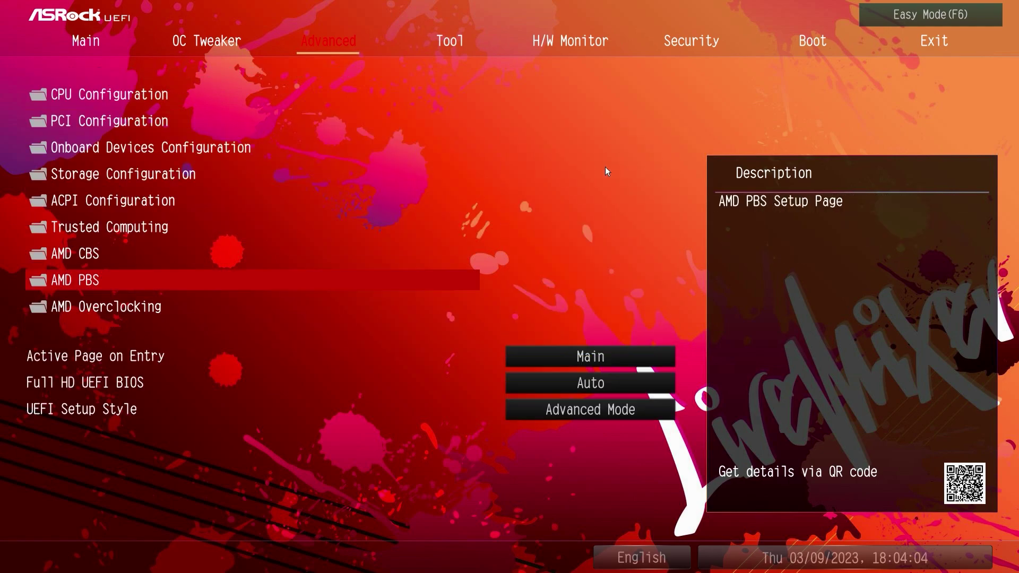
click(142, 308)
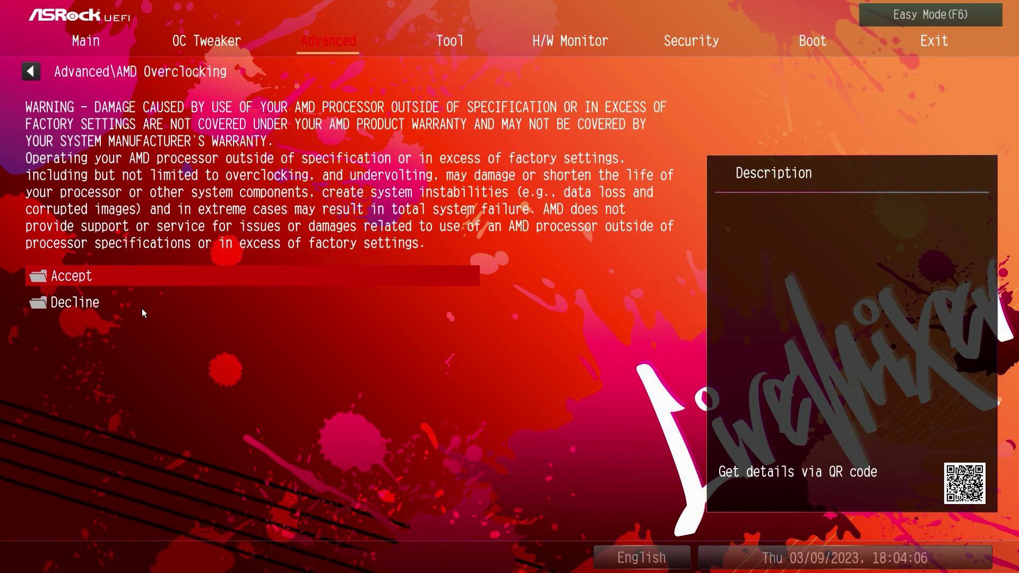
click(54, 277)
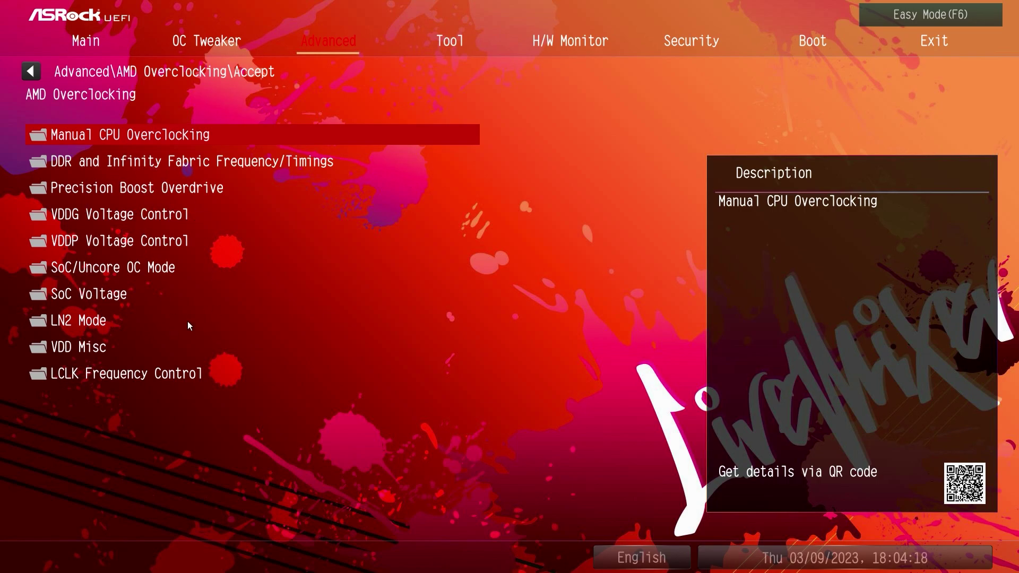
key(Escape)
key(Escape)
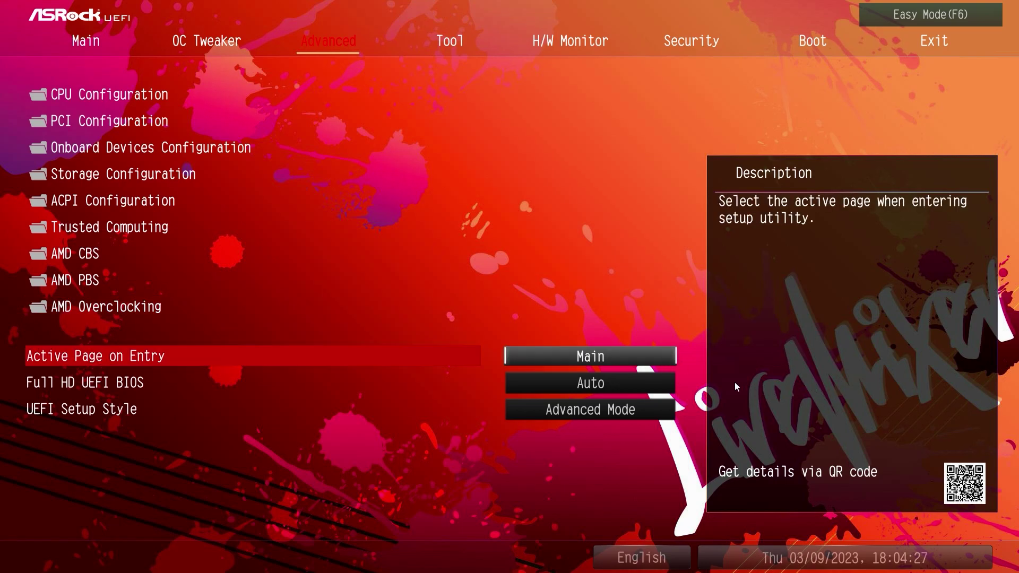
- Keep Active Page on Entry at Main and leave UEFI Setup Style unchanged at Advanced Mode
click(580, 355)
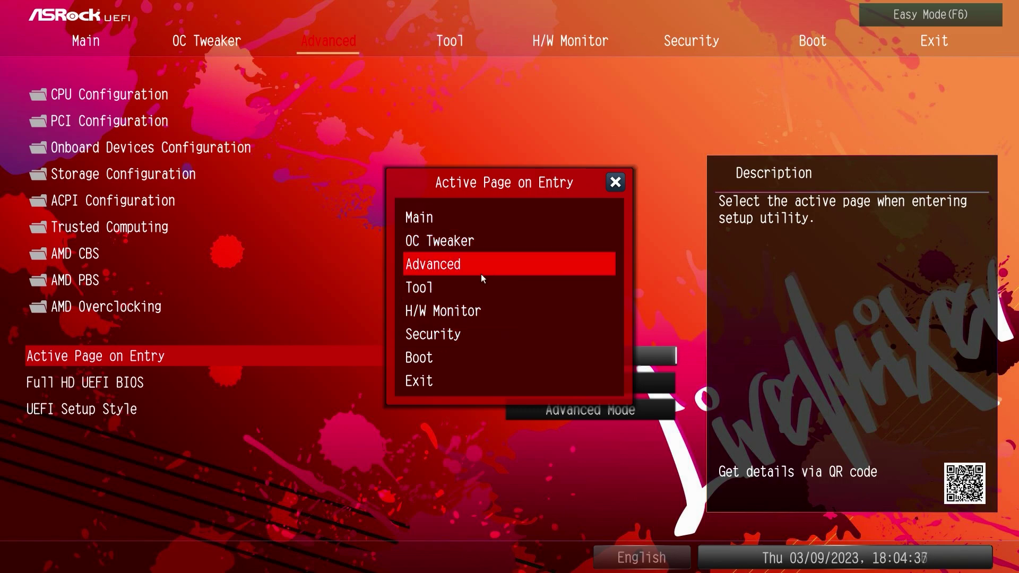
click(615, 183)
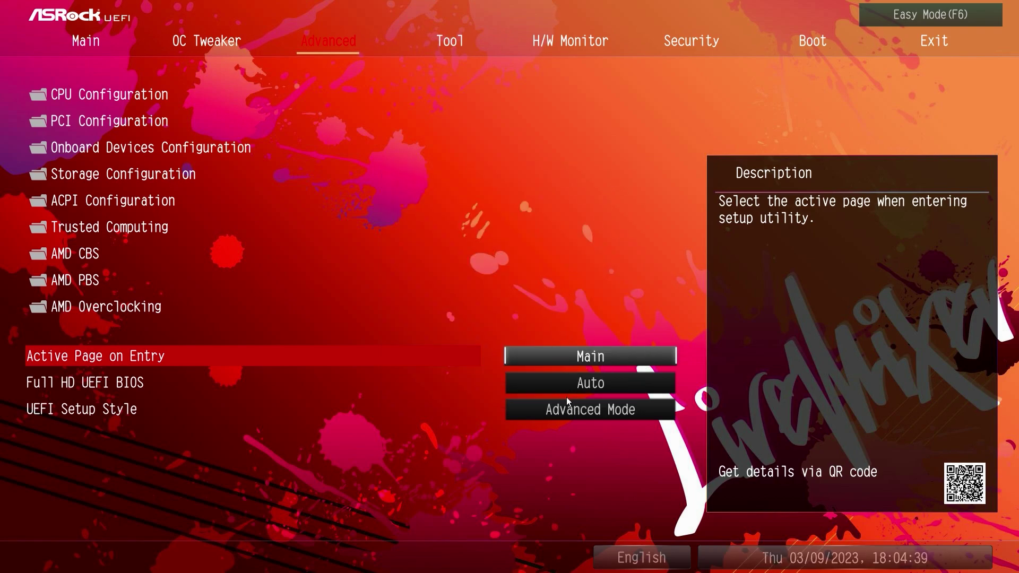
click(638, 410)
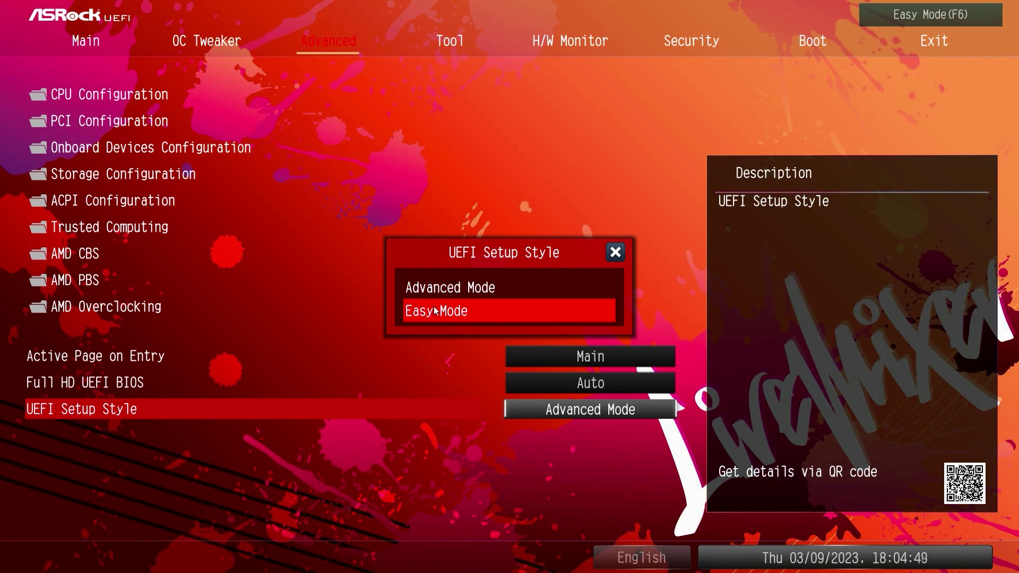
click(614, 256)
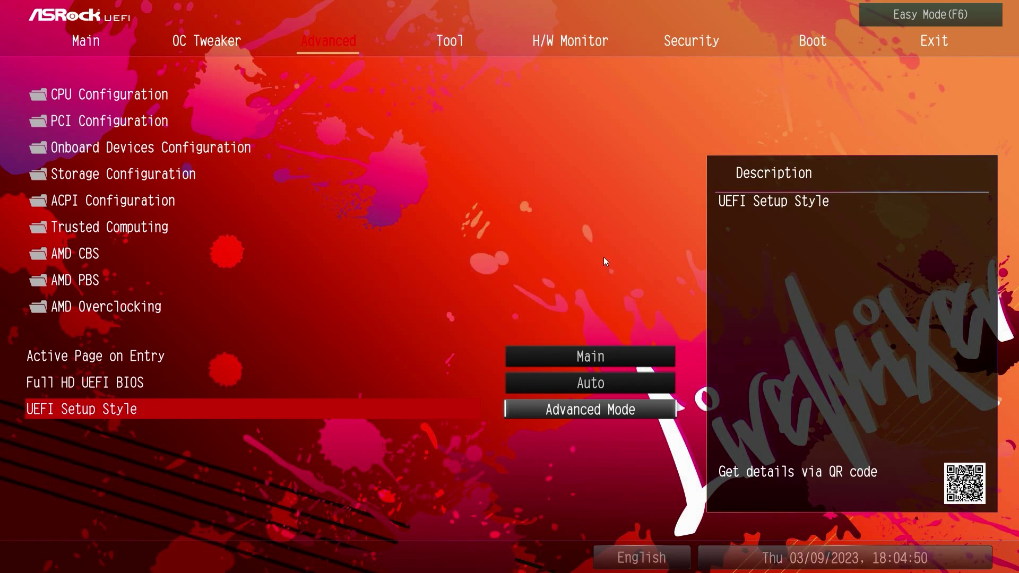
- On the Tool page, check the RGB LED mode list, keeping Rainbow, then return to the tools
key(Right)
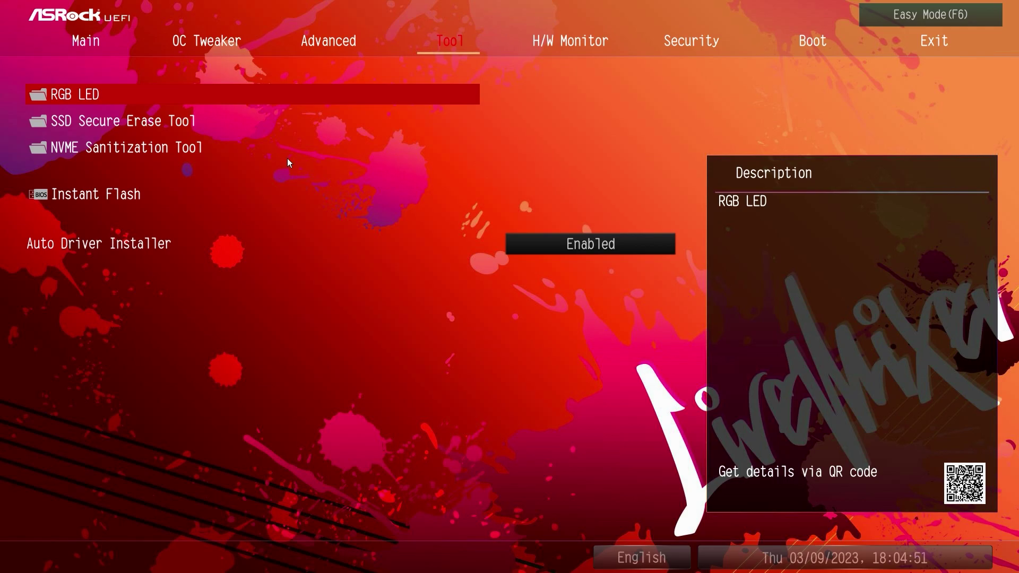
key(Return)
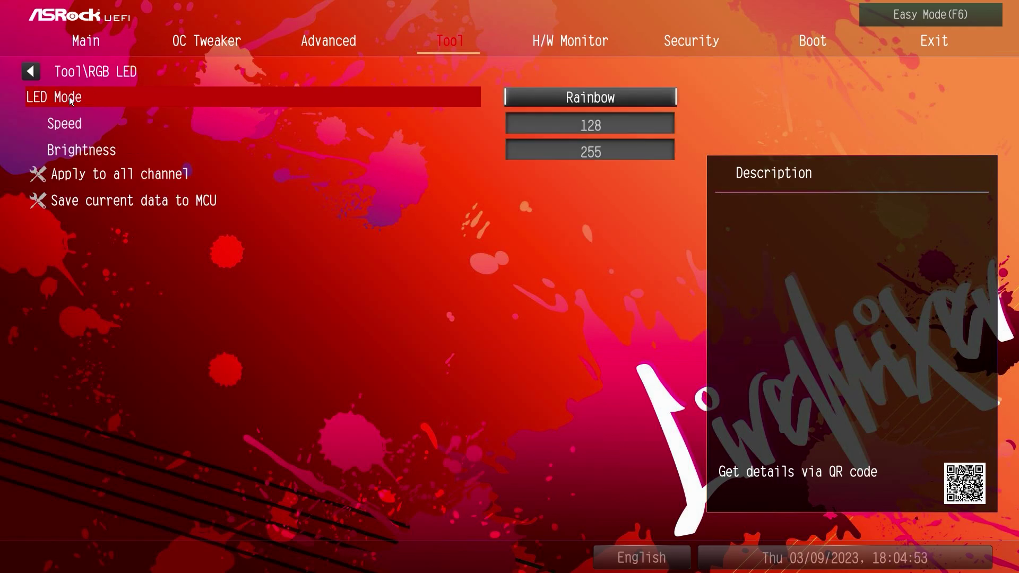
click(531, 97)
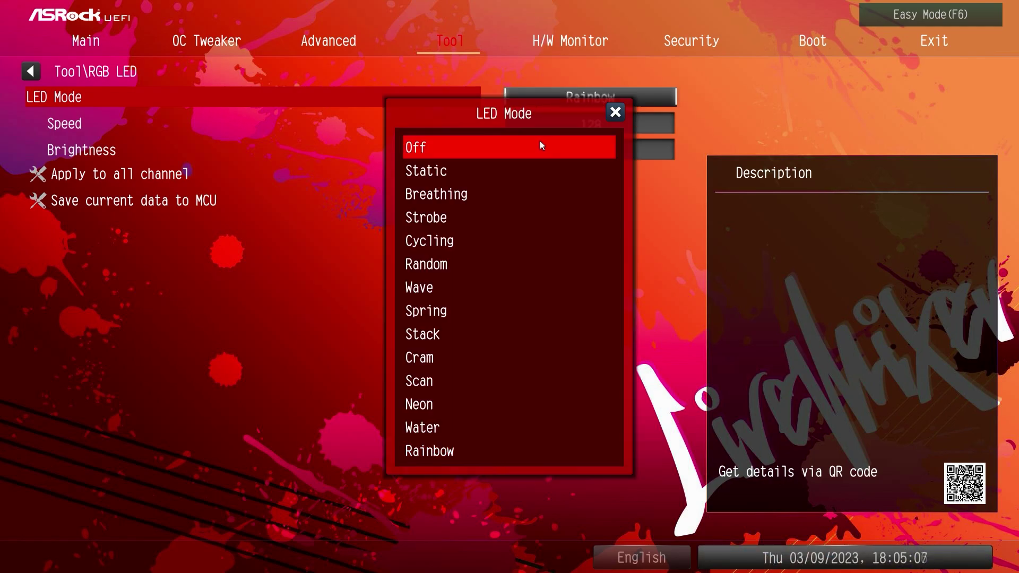
click(617, 113)
key(Escape)
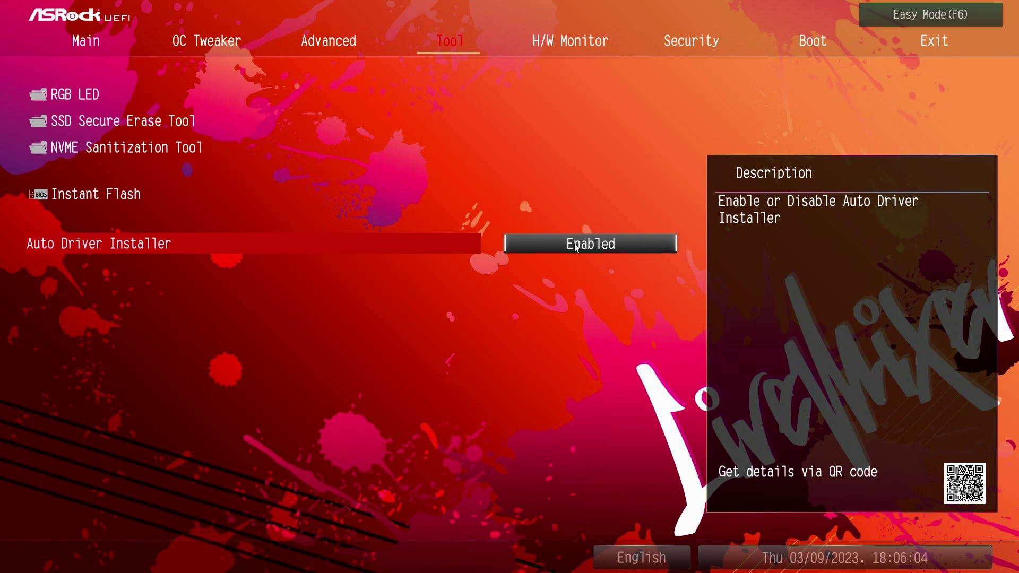
- Step through the H/W Monitor's CPU Fan 2 and chassis fan settings, then move to Security
key(Right)
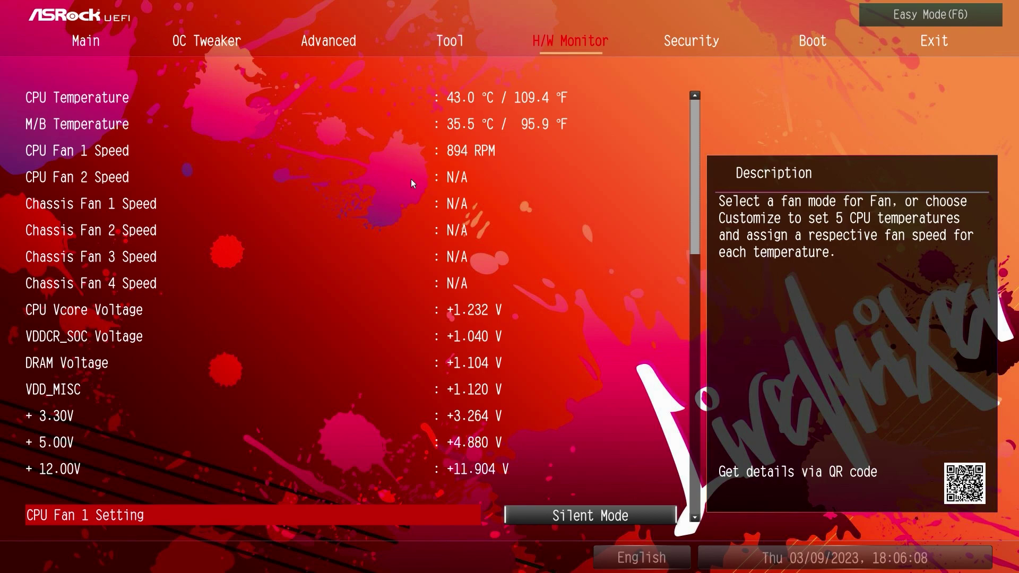
key(Down)
key(Down)
key(Down)
key(Down)
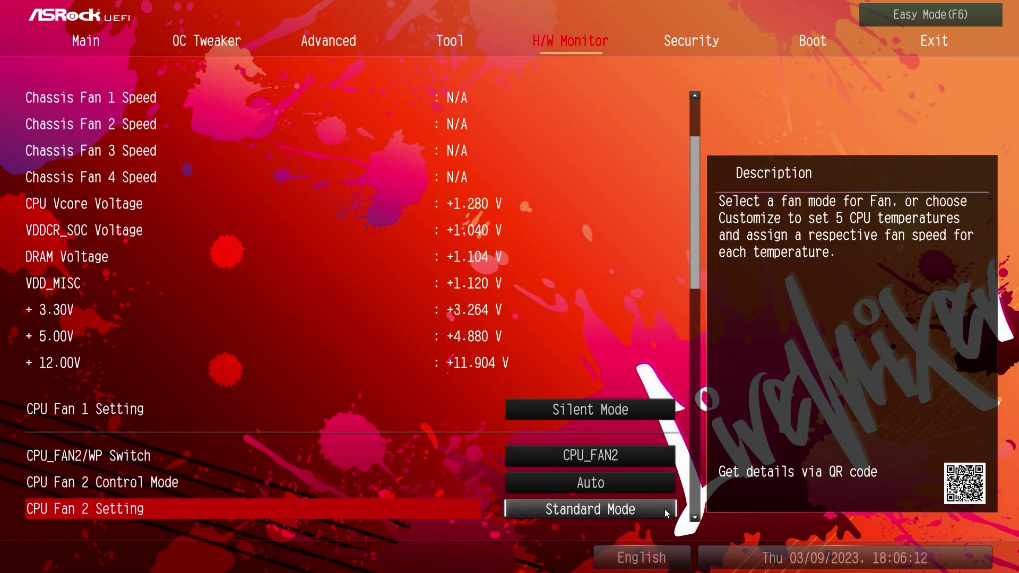
key(Down)
key(Down)
key(Down)
key(Down)
key(Down)
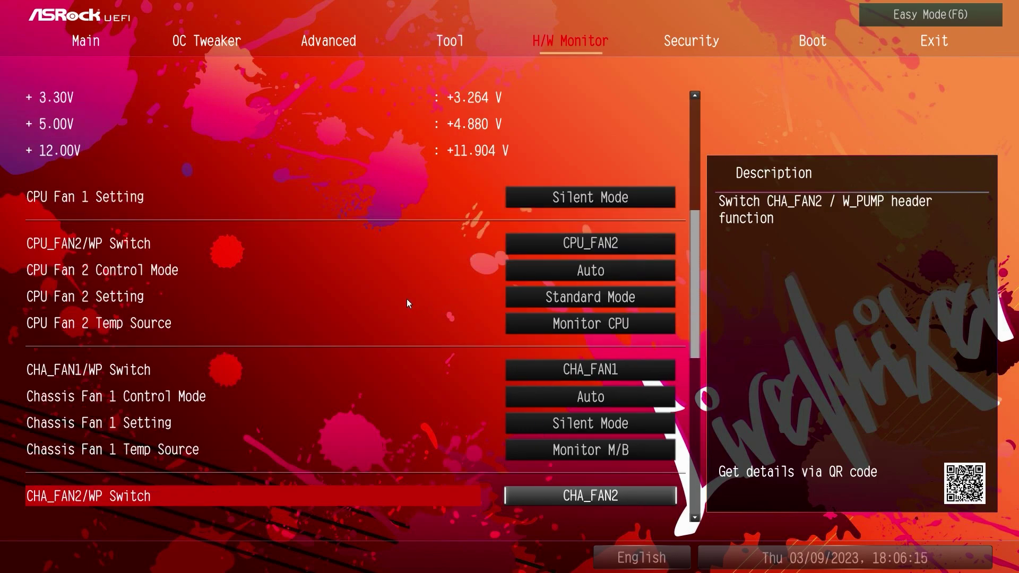
key(Down)
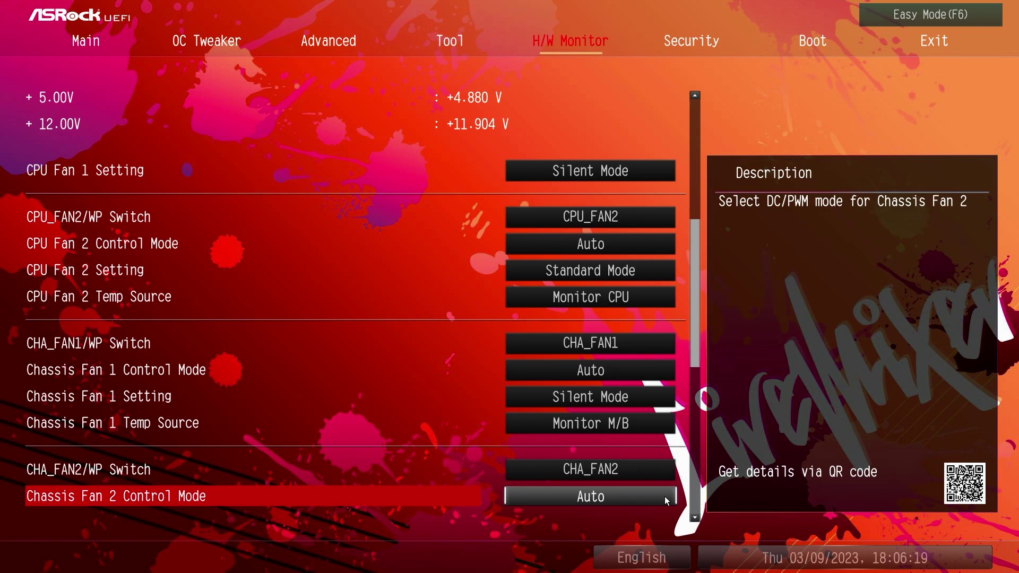
key(Down)
key(Down)
key(Down)
key(Down)
key(Down)
key(Down)
key(Down)
key(Down)
key(Down)
key(Down)
key(Down)
key(Down)
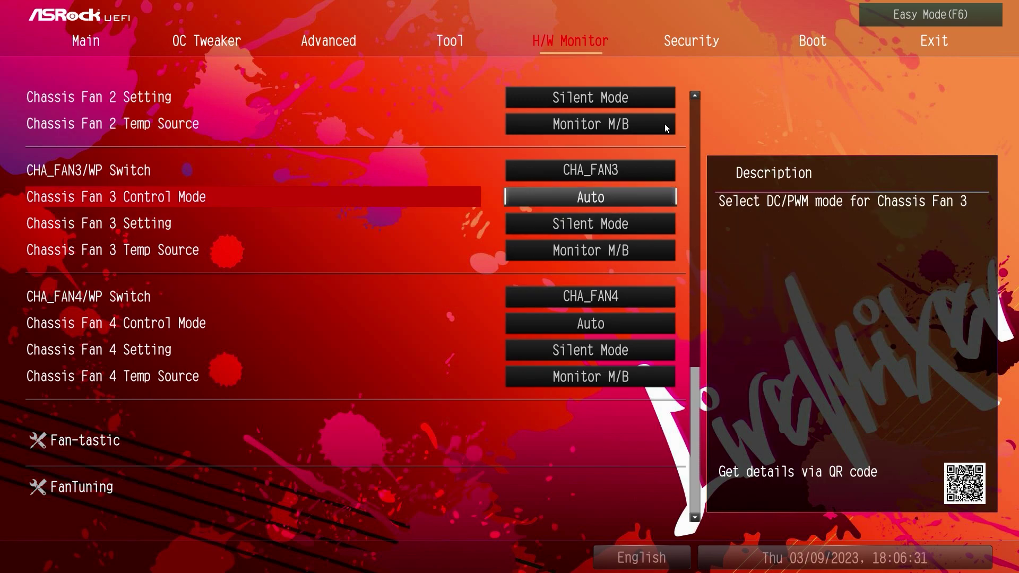
scroll(666, 105, up, 8)
key(Right)
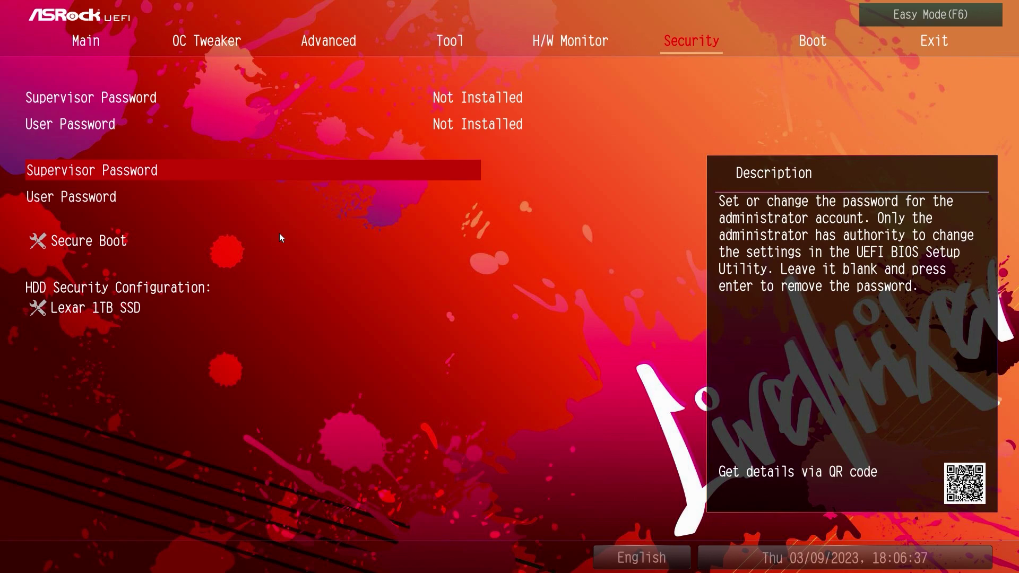
- Review the boot options on the Boot page, then move to the Exit page
click(803, 49)
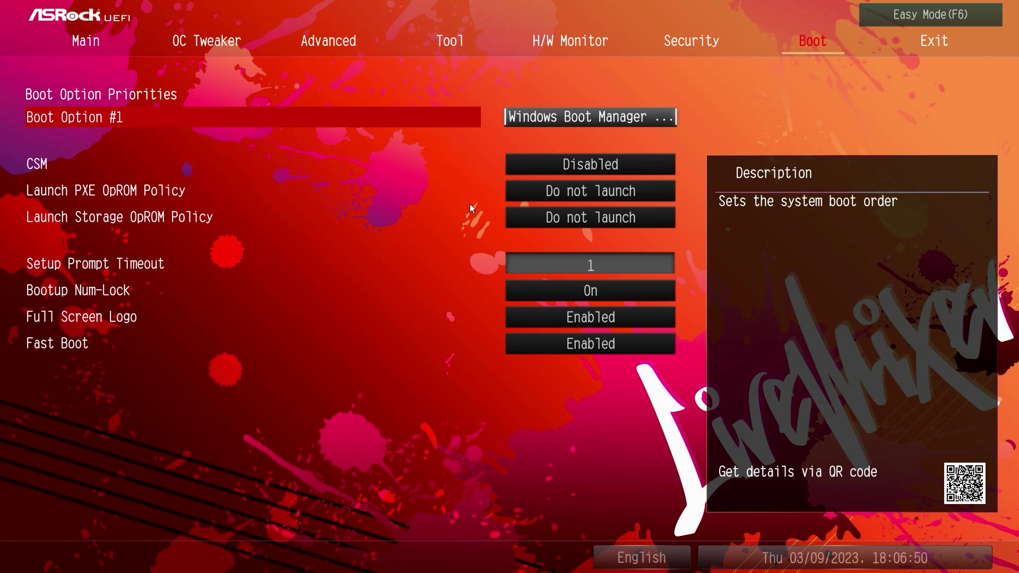
click(912, 49)
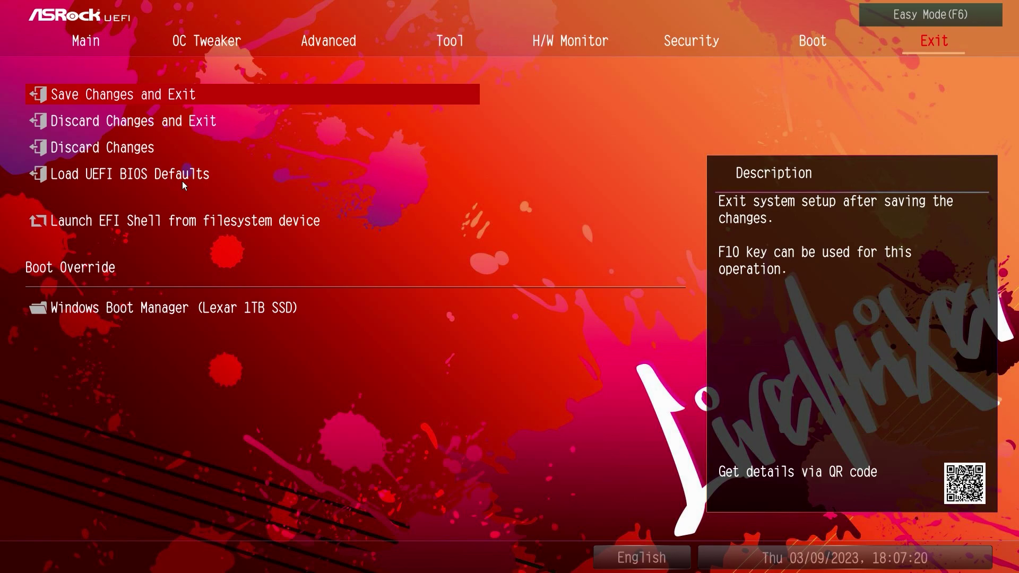
key(Return)
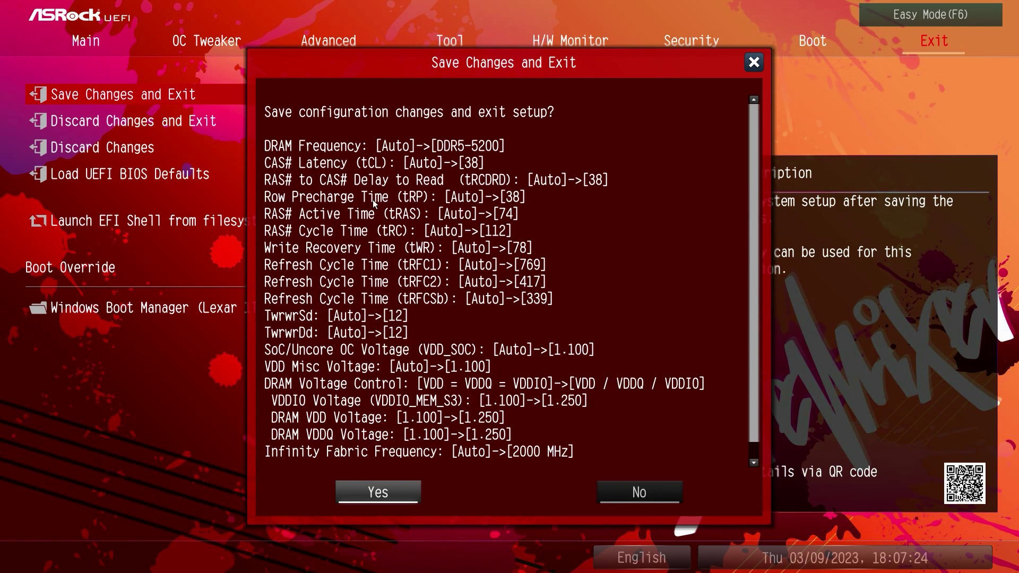
scroll(434, 226, down, 1)
scroll(433, 224, up, 1)
scroll(450, 216, down, 1)
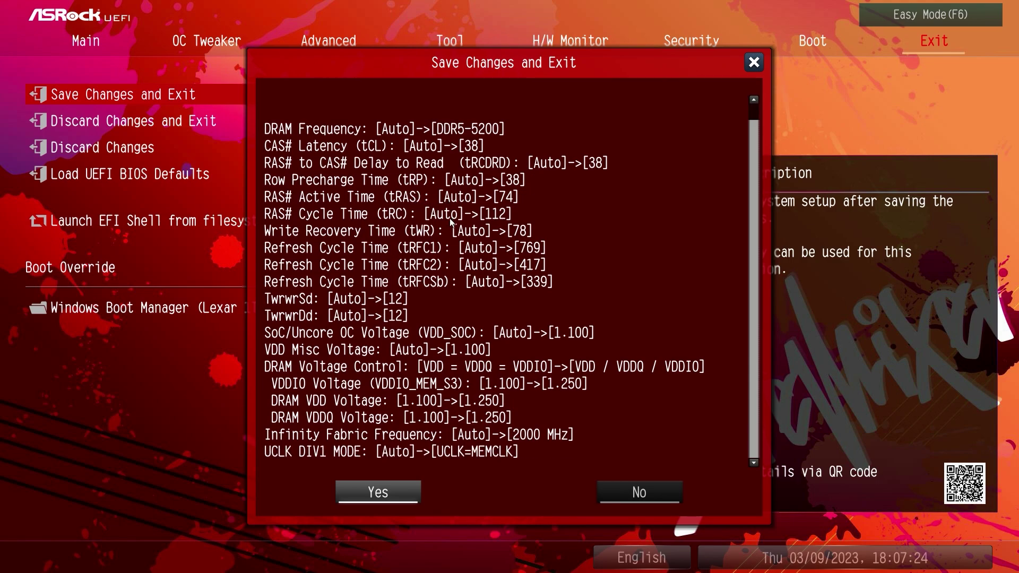
scroll(449, 218, up, 1)
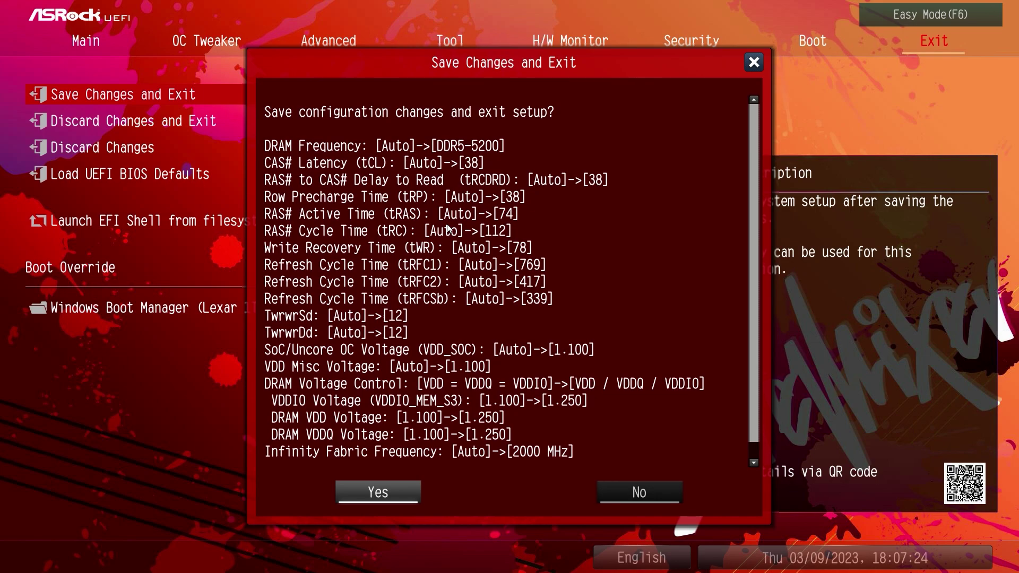
scroll(446, 228, down, 1)
scroll(430, 230, up, 1)
scroll(430, 230, down, 1)
scroll(431, 230, up, 1)
scroll(439, 234, down, 1)
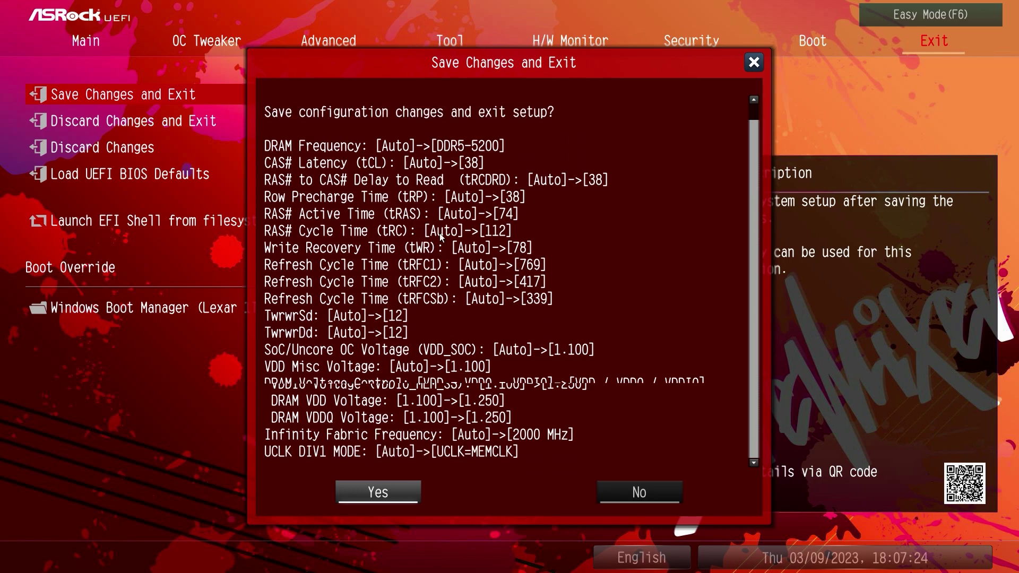
scroll(443, 233, up, 1)
scroll(440, 236, down, 1)
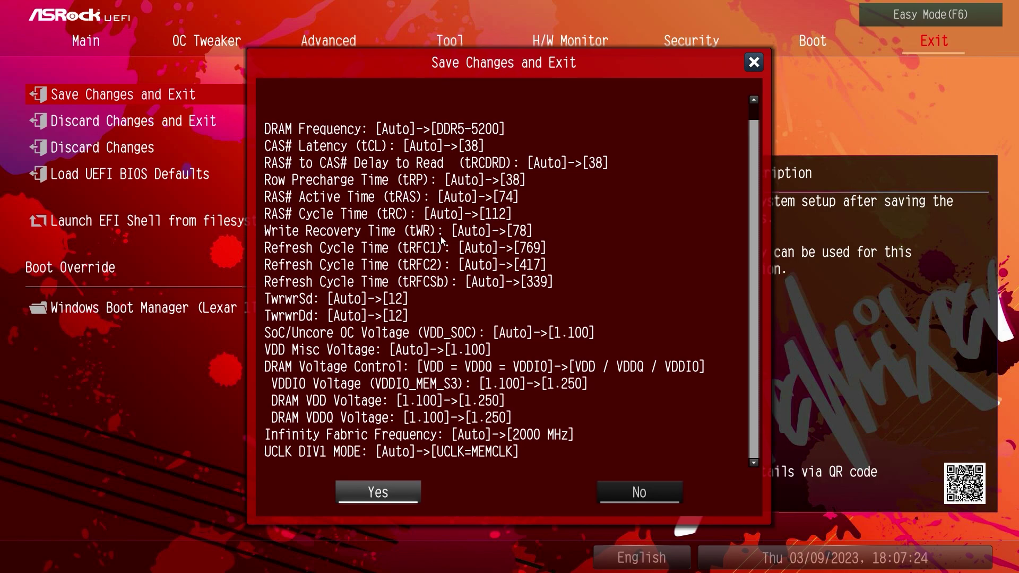
scroll(440, 230, up, 1)
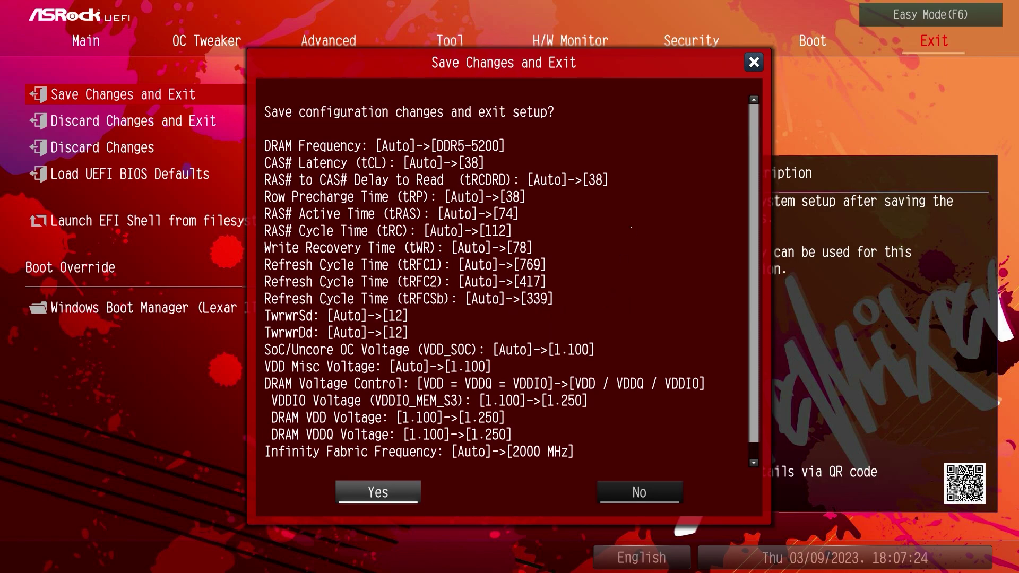
- Close the save review without exiting and look over the Main and OC Tweaker pages
click(753, 63)
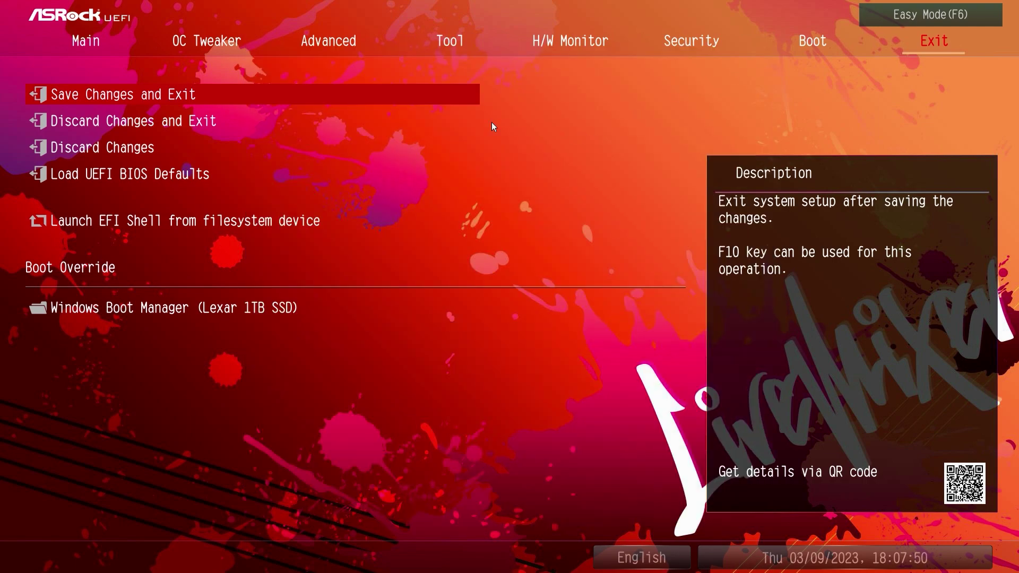
click(92, 42)
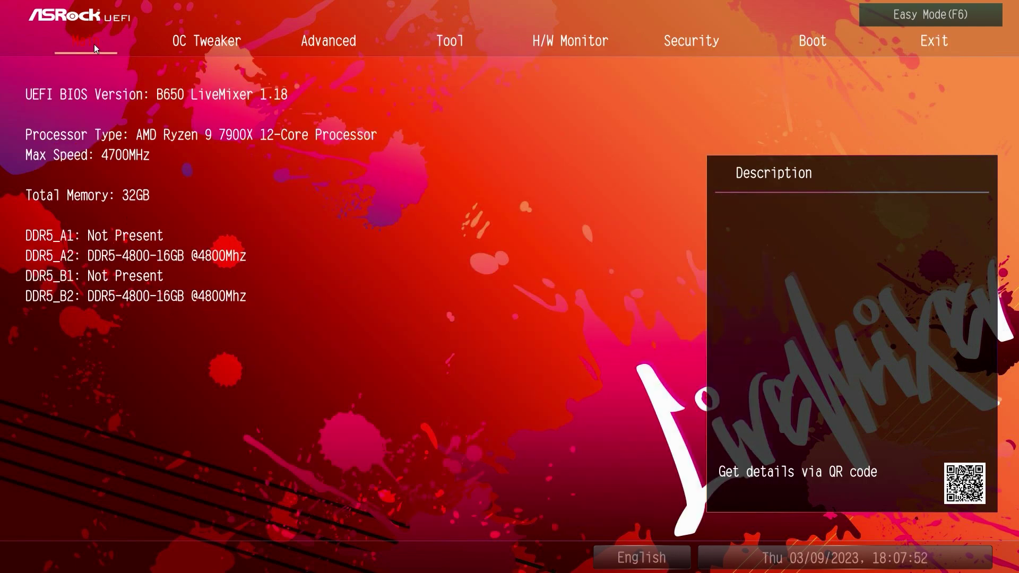
click(204, 45)
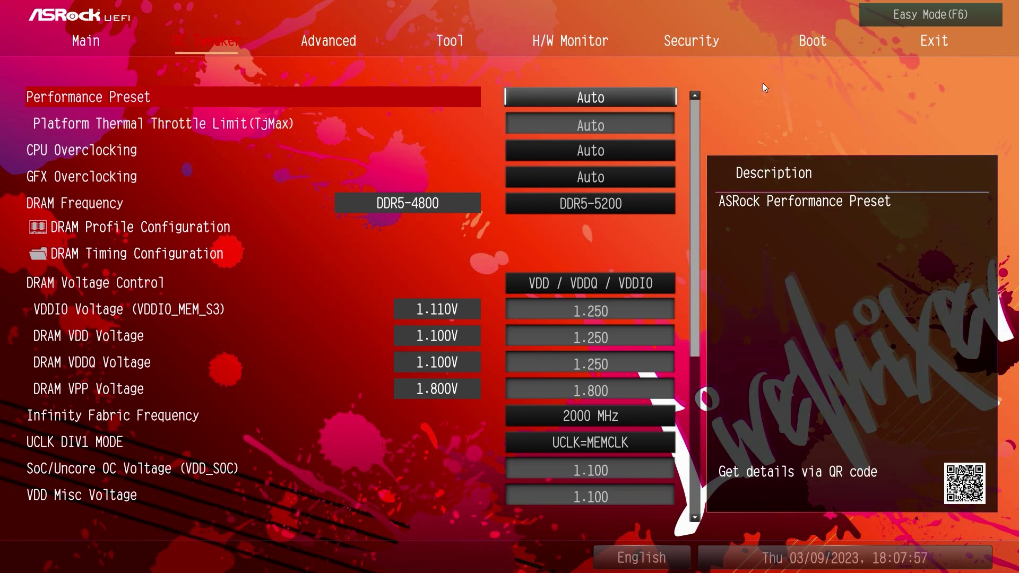
- Preview the Easy Mode dashboard, then return to Advanced Mode's Main page
click(917, 16)
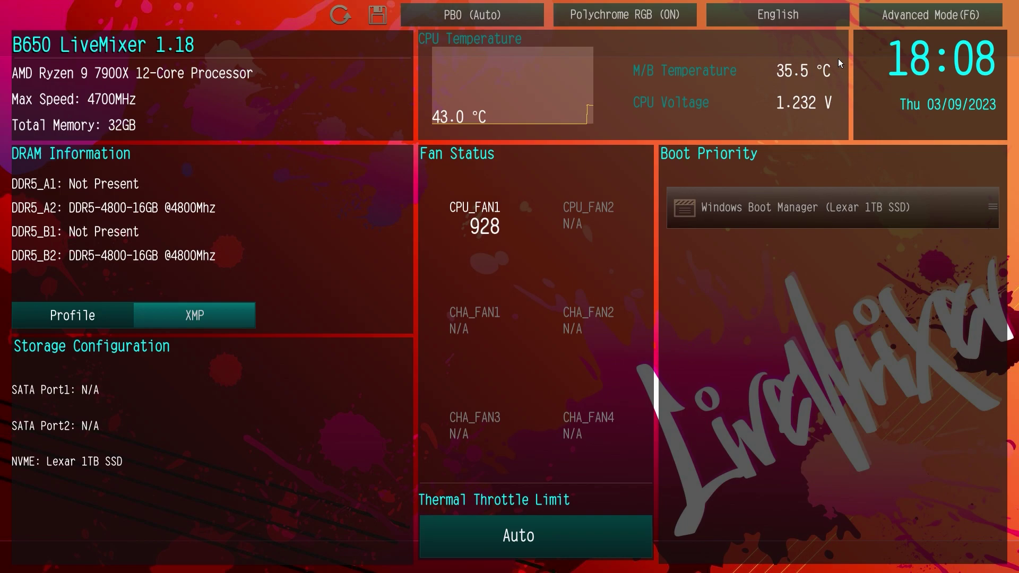
click(907, 16)
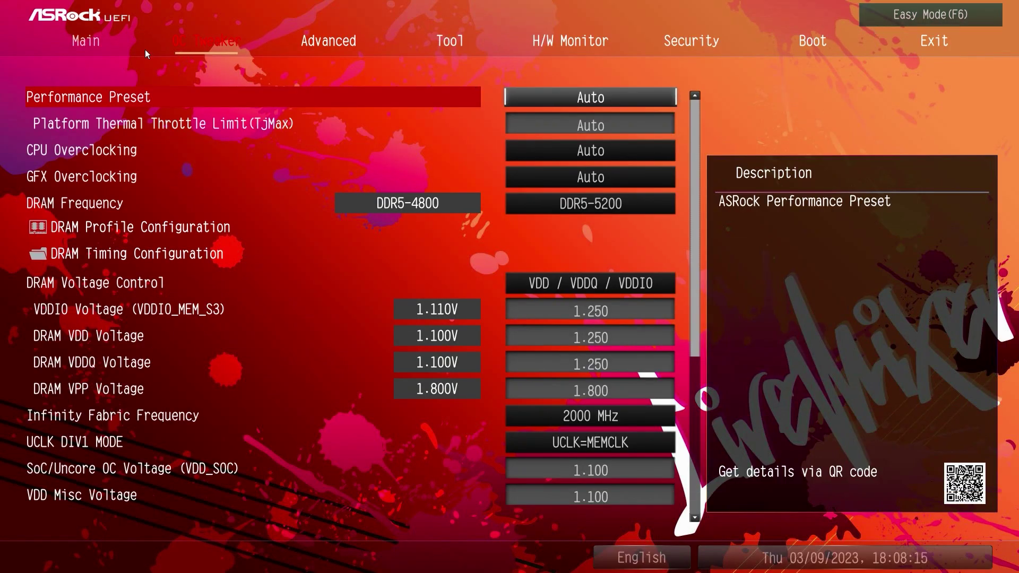
click(86, 46)
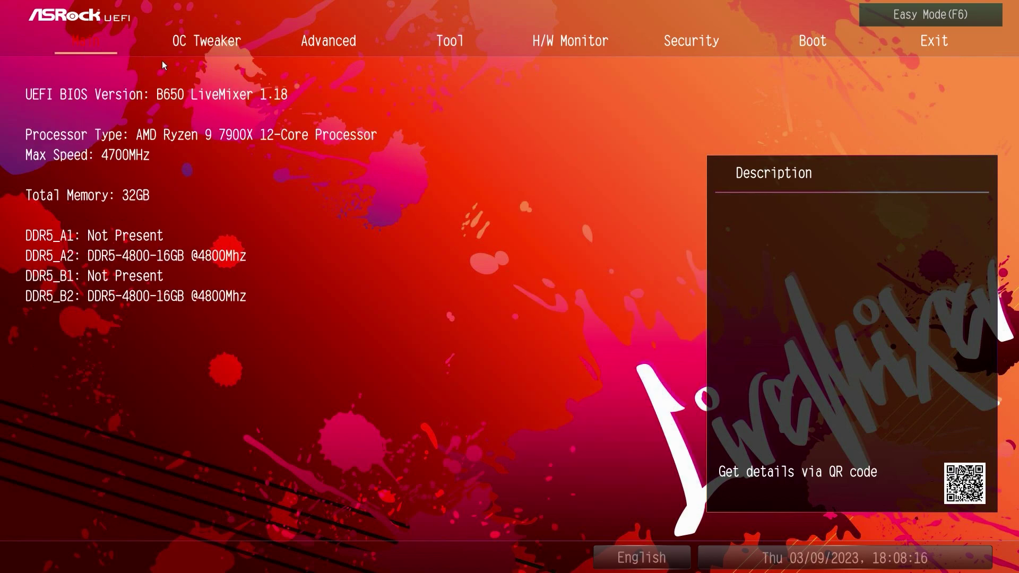